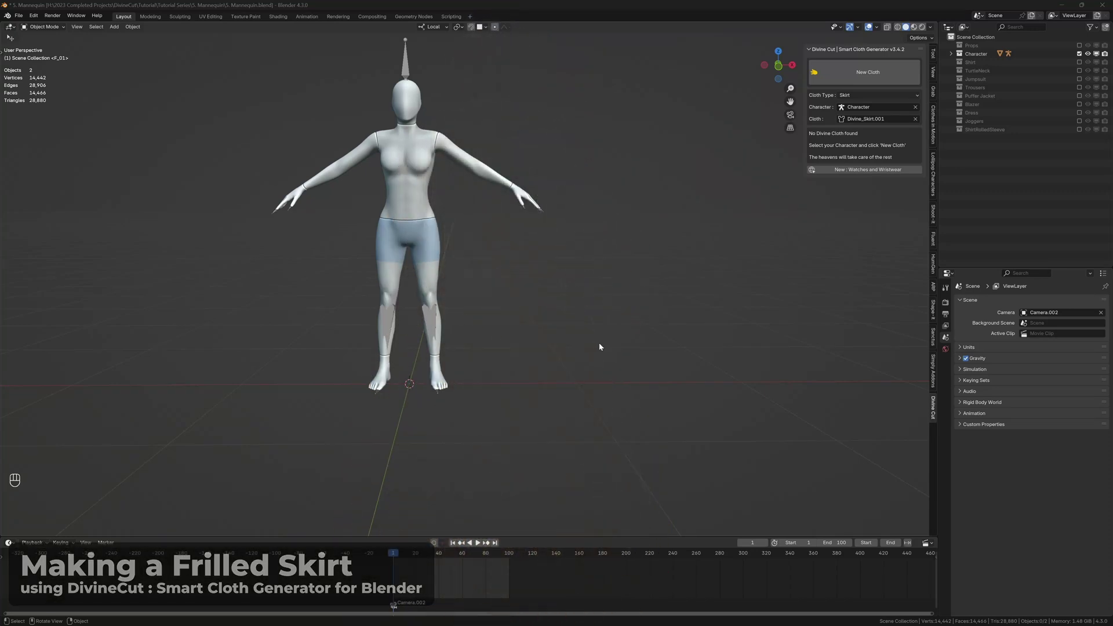
Choose the mannequin as the Character, set Cloth Type to Skirt and create a new cloth.
{"action": "left_click", "coordinate": [445, 222]}
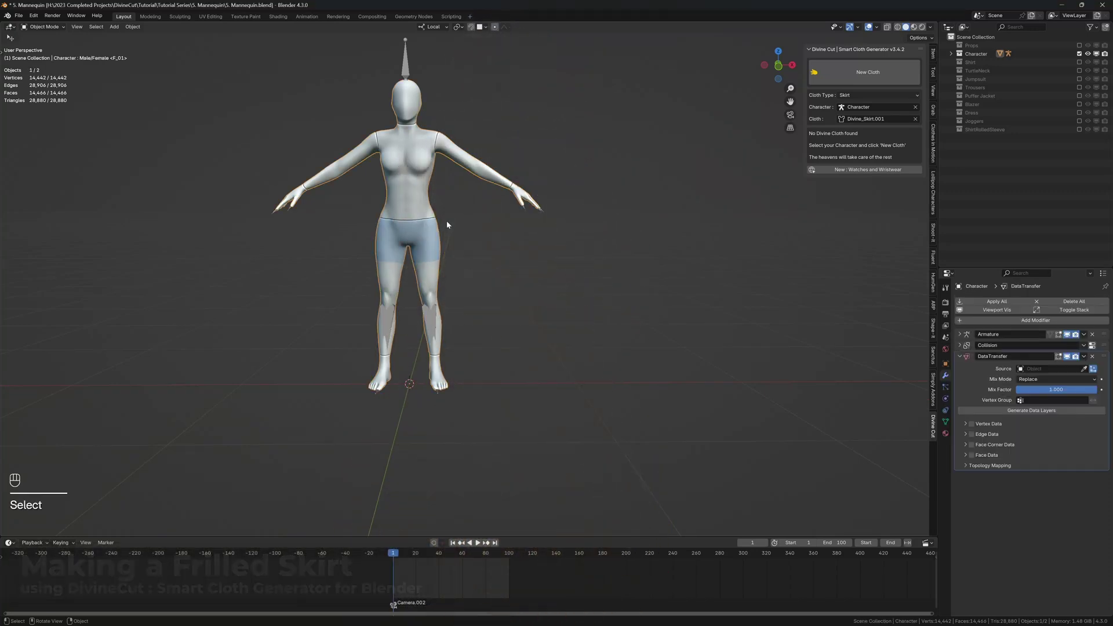
{"action": "left_click", "coordinate": [850, 97]}
{"action": "left_click", "coordinate": [878, 123]}
{"action": "left_click", "coordinate": [868, 72]}
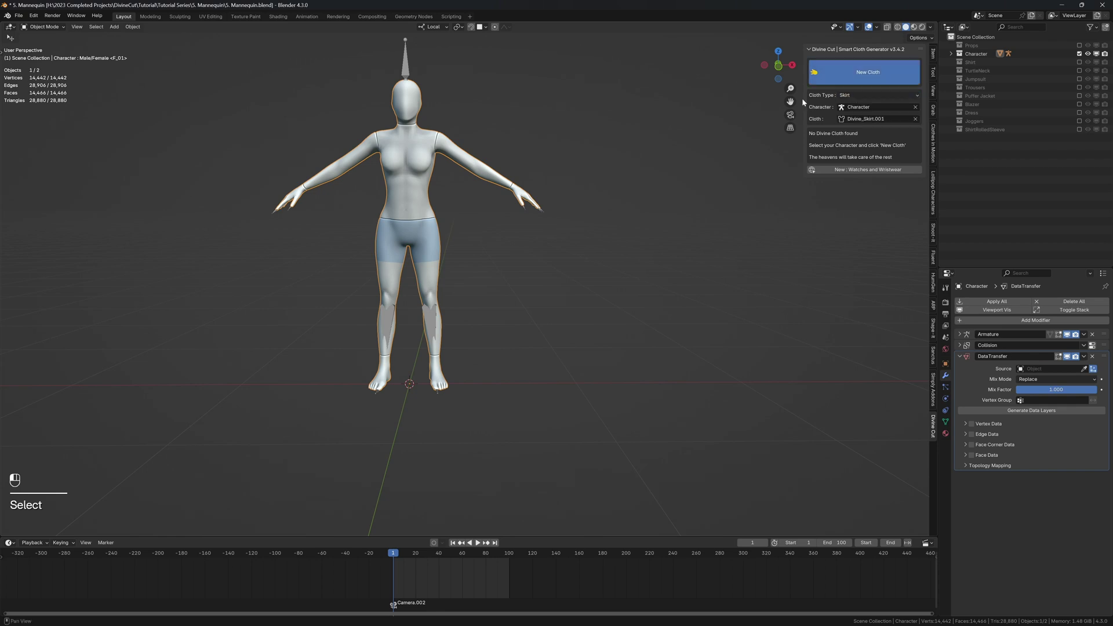
Move the Pelvis and Hip markers so they sit side by side at the waist.
{"action": "key", "text": "g"}
{"action": "left_click", "coordinate": [416, 227]}
{"action": "left_click", "coordinate": [458, 233]}
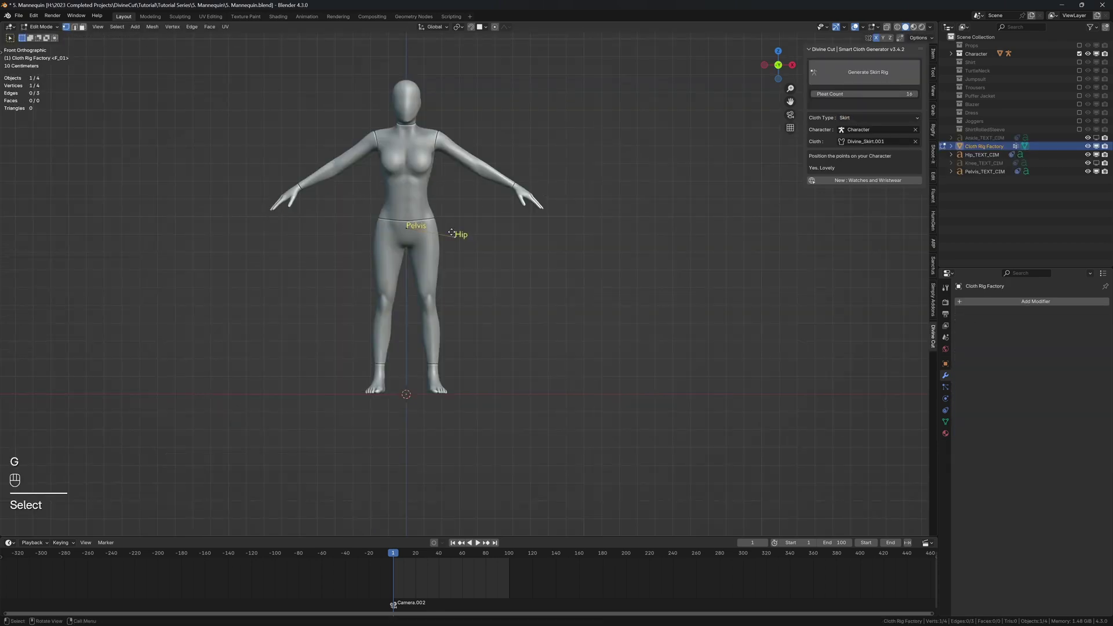
{"action": "key", "text": "g"}
{"action": "left_click", "coordinate": [352, 253], "text": "shift"}
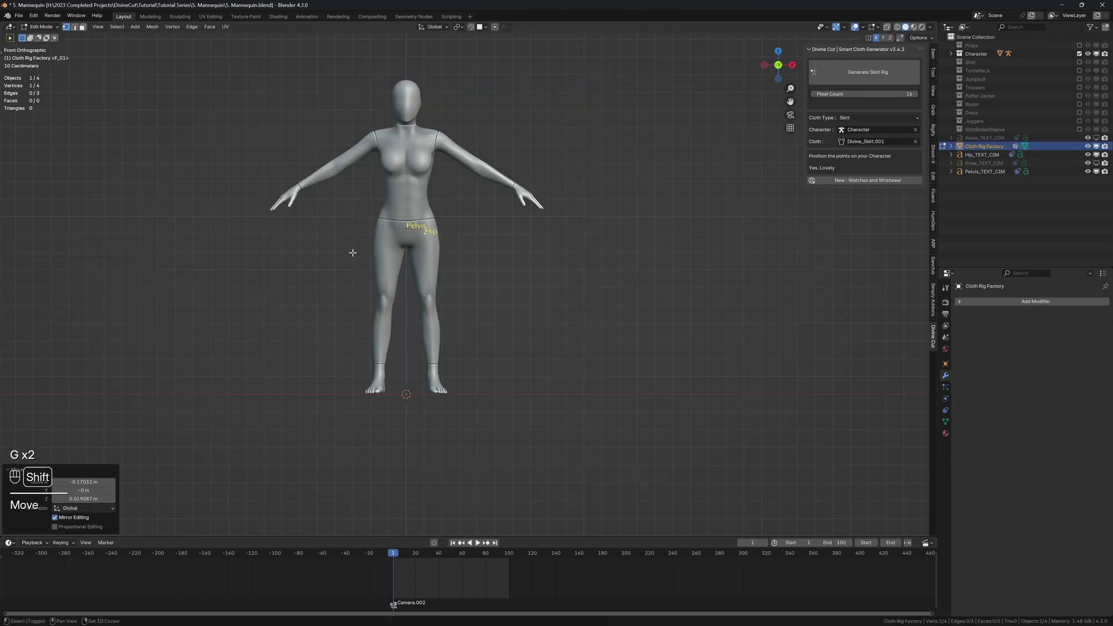
Generate the skirt rig and raise the WaistCircle ring to the waist, adjusting it along Y.
{"action": "left_click", "coordinate": [855, 76]}
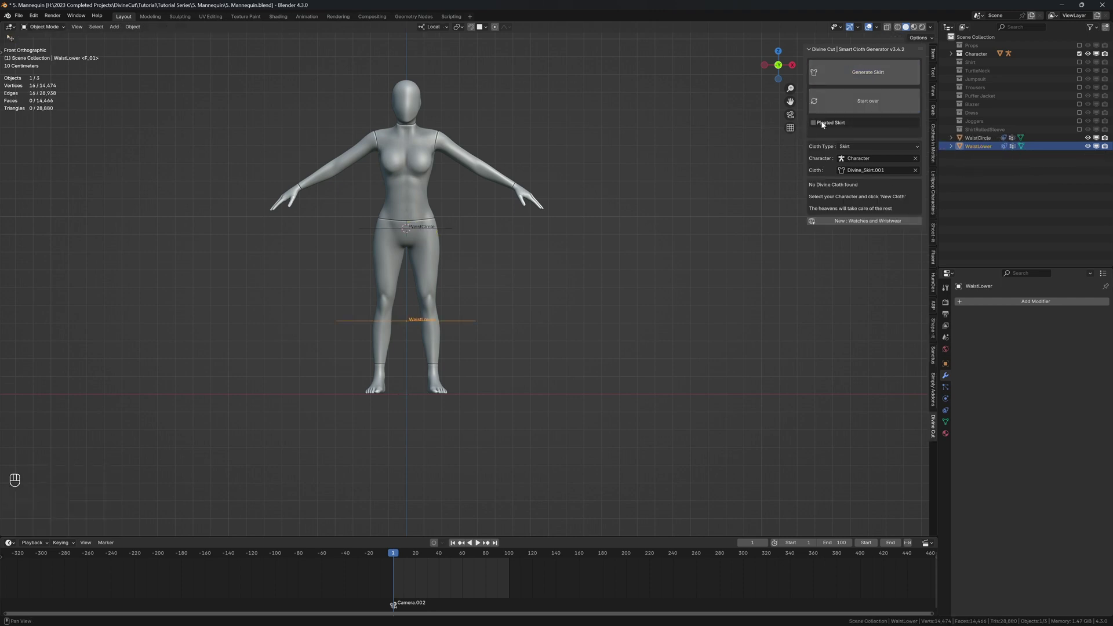
{"action": "left_click", "coordinate": [453, 242]}
{"action": "key", "text": "g"}
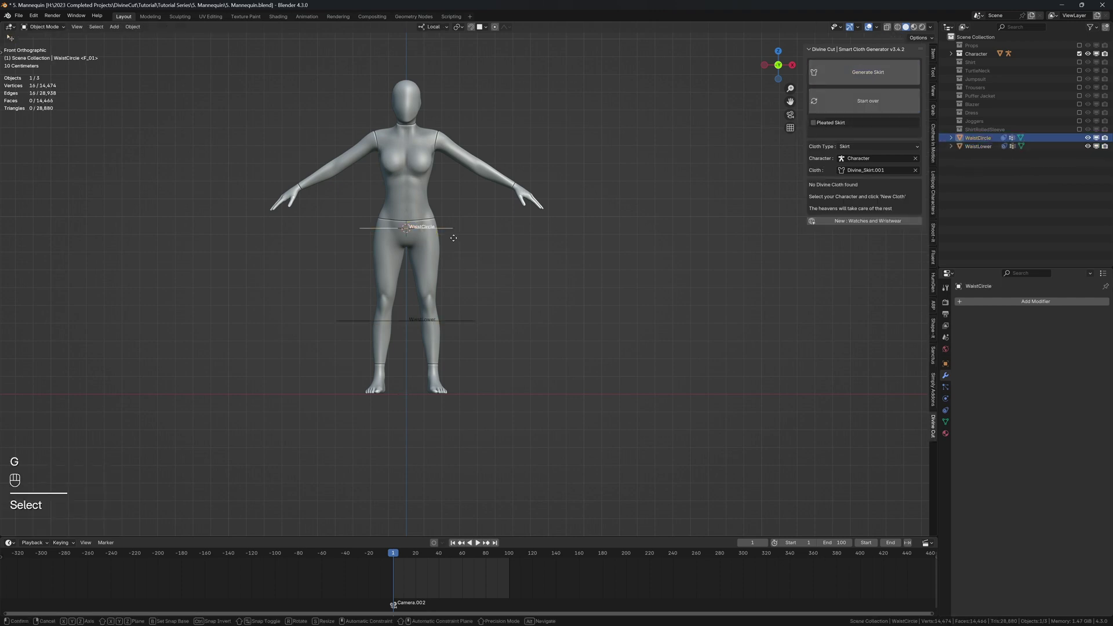
{"action": "key", "text": "z"}
{"action": "left_click", "coordinate": [455, 213]}
{"action": "middle_click_drag", "start_coordinate": [456, 217], "coordinate": [534, 250]}
{"action": "key", "text": "s"}
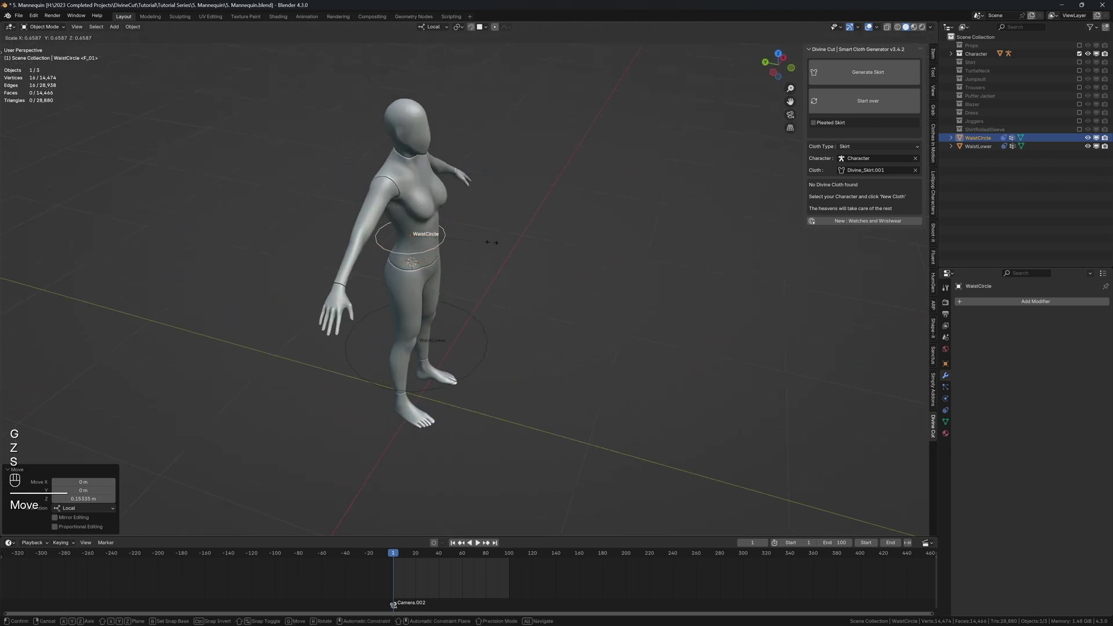
{"action": "key", "text": "y"}
{"action": "key", "text": "g"}
{"action": "key", "text": "y"}
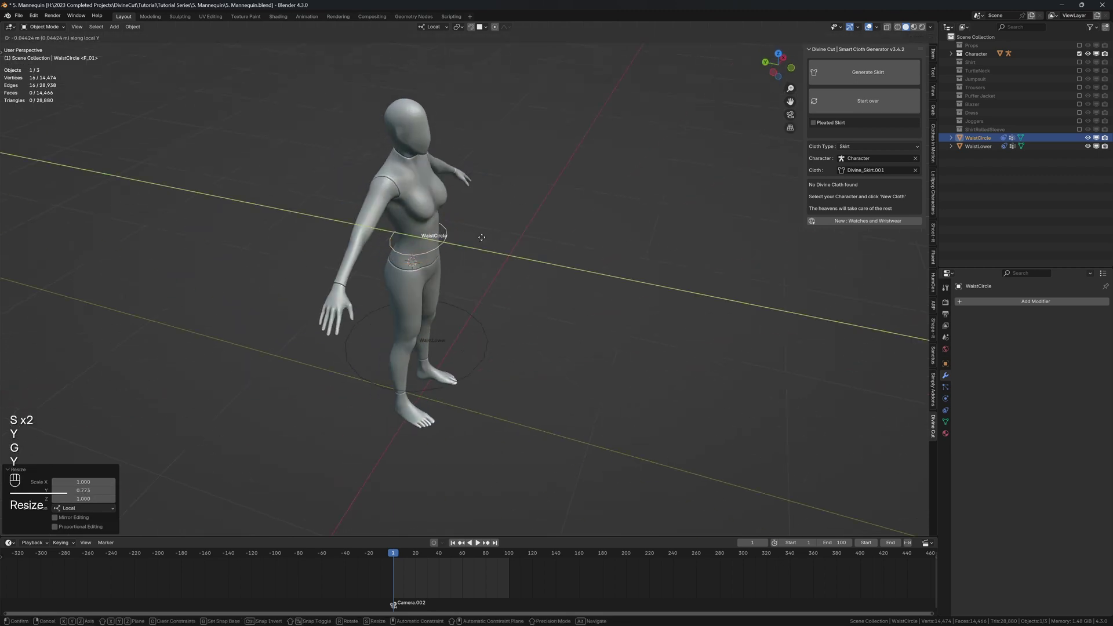
{"action": "left_click", "coordinate": [493, 244]}
Narrow WaistCircle to 0.839 along X and centre it on the waist from the side.
{"action": "key", "text": "s"}
{"action": "key", "text": "s"}
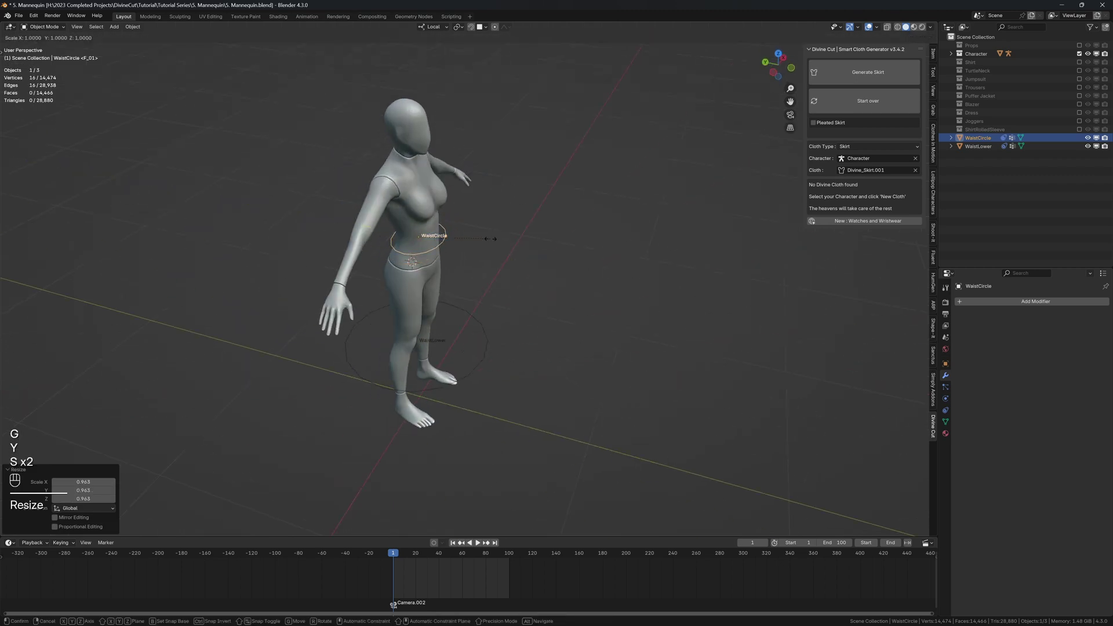
{"action": "key", "text": "x"}
{"action": "left_click", "coordinate": [481, 238]}
{"action": "mouse_move", "coordinate": [480, 238]}
{"action": "middle_mouse_down"}
{"action": "mouse_move", "coordinate": [457, 228]}
{"action": "mouse_move", "coordinate": [484, 227]}
{"action": "middle_mouse_up"}
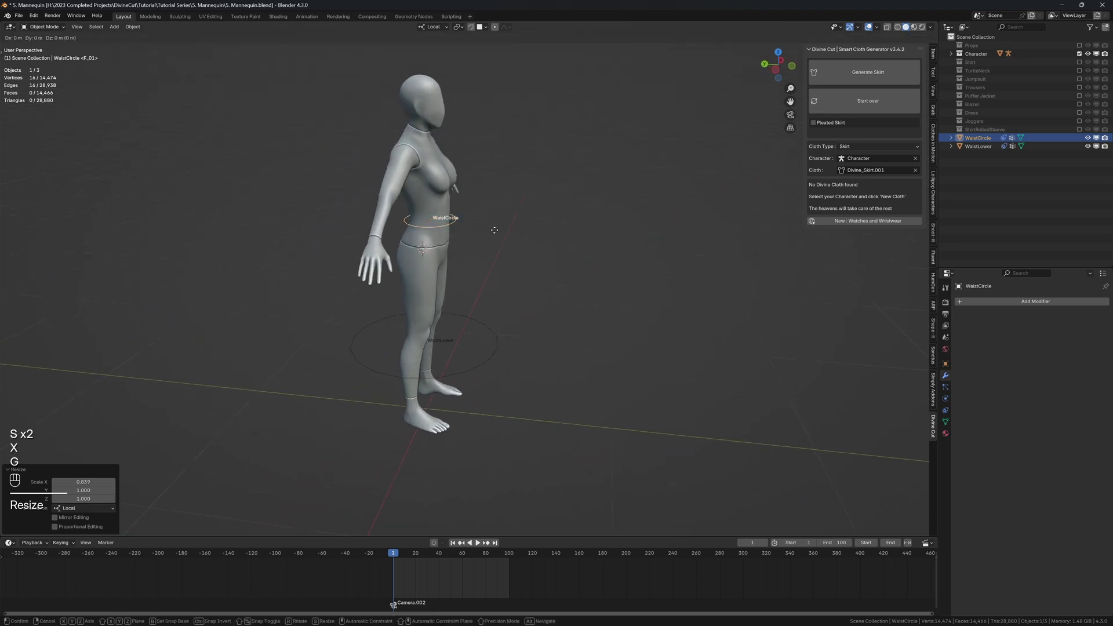
{"action": "key", "text": "g"}
{"action": "key", "text": "y"}
{"action": "left_click", "coordinate": [486, 228]}
Lower the WaistLower ring to the feet and scale it to 0.979.
{"action": "left_click", "coordinate": [479, 323]}
{"action": "middle_click_drag", "start_coordinate": [479, 323], "coordinate": [503, 357]}
{"action": "key", "text": "g"}
{"action": "key", "text": "z"}
{"action": "left_click", "coordinate": [455, 323]}
{"action": "key", "text": "s"}
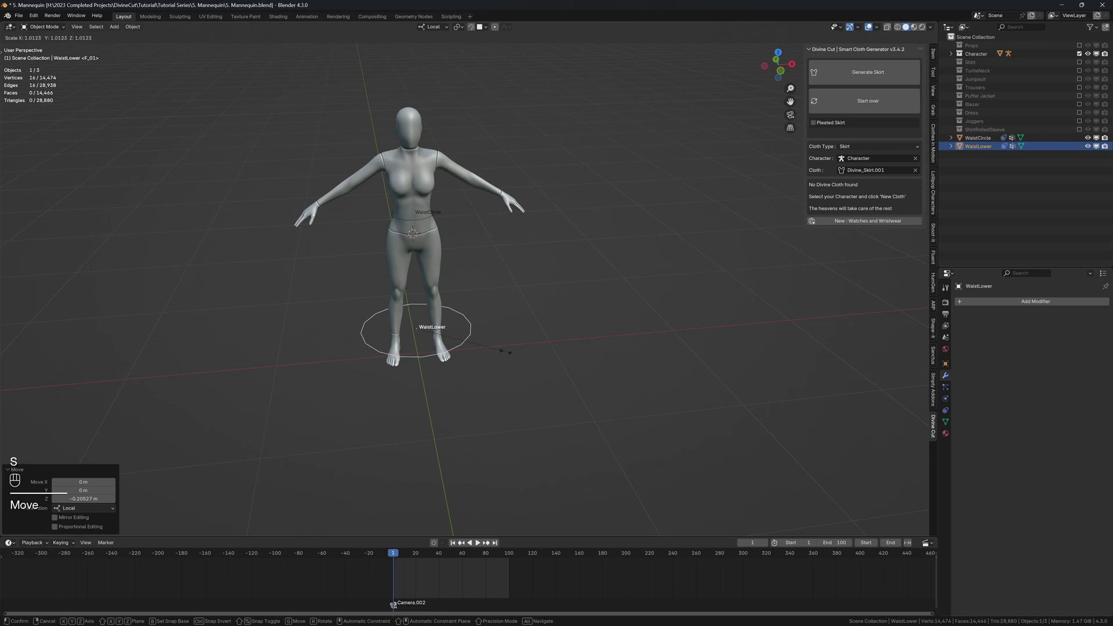
{"action": "left_click", "coordinate": [500, 347]}
{"action": "key", "text": "s"}
{"action": "left_click", "coordinate": [663, 207]}
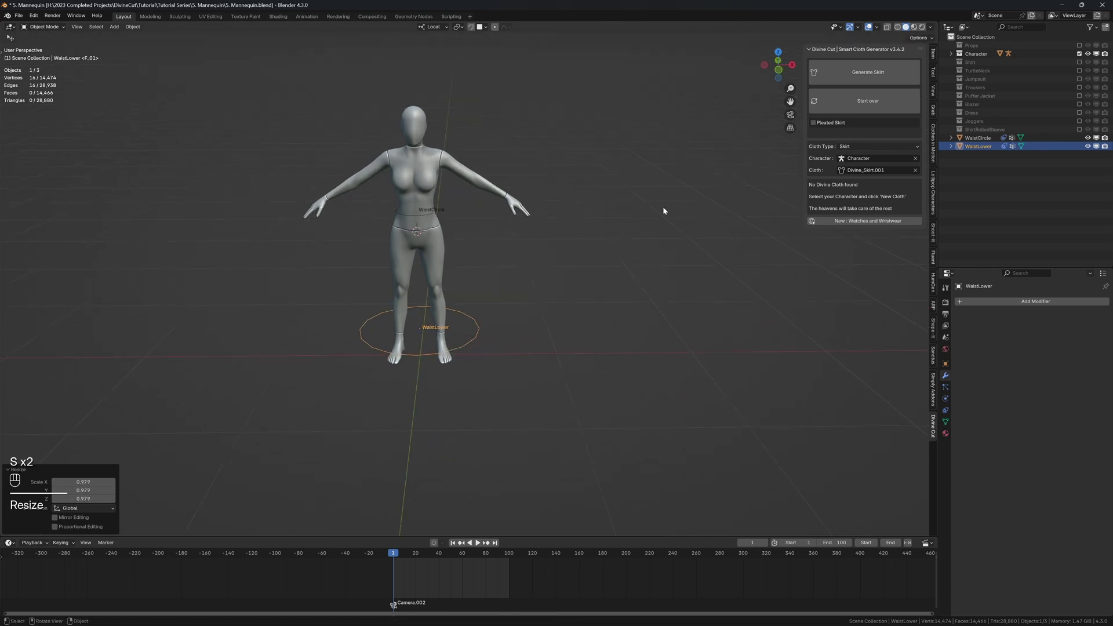
Generate the skirt from the two rings, preview the animation, then rewind to frame 1.
{"action": "left_click", "coordinate": [824, 77]}
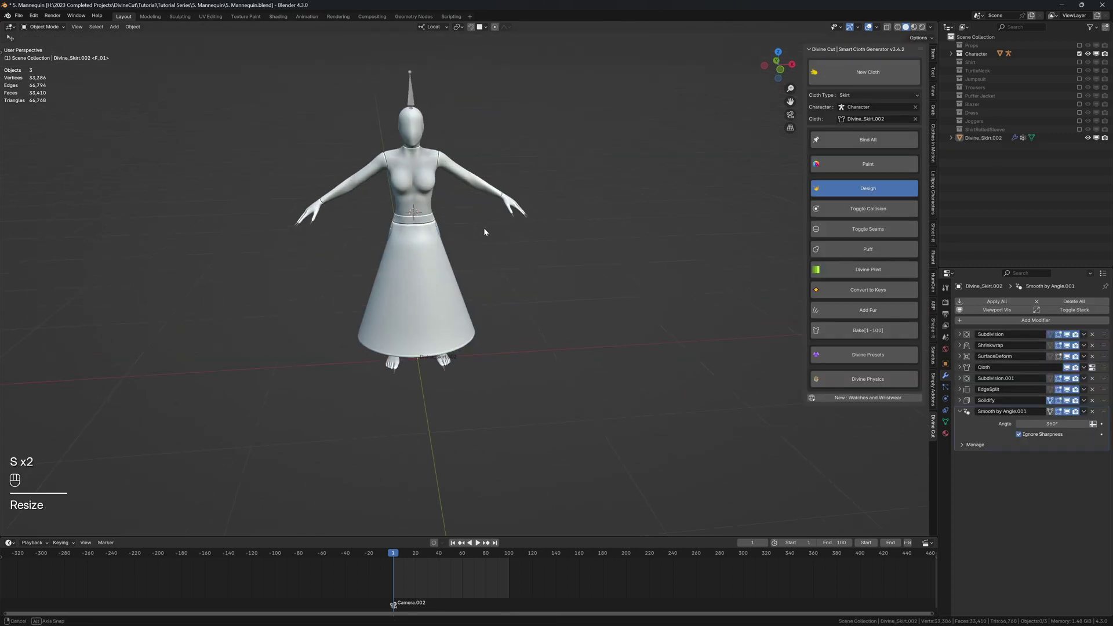
{"action": "middle_click_drag", "start_coordinate": [484, 227], "coordinate": [460, 287]}
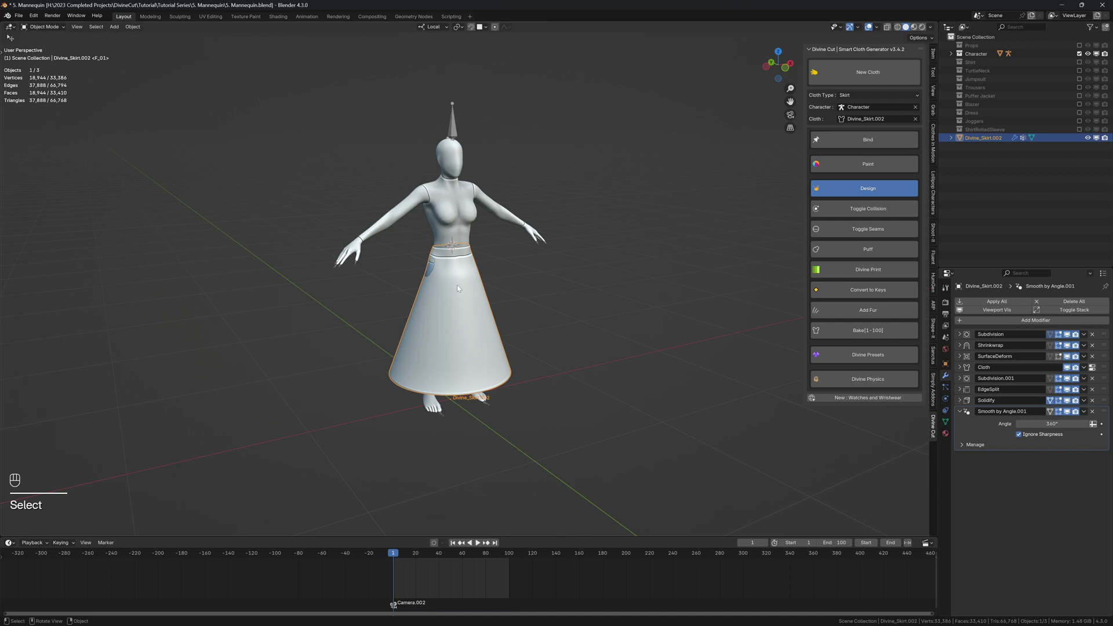
{"action": "key", "text": "shift+space"}
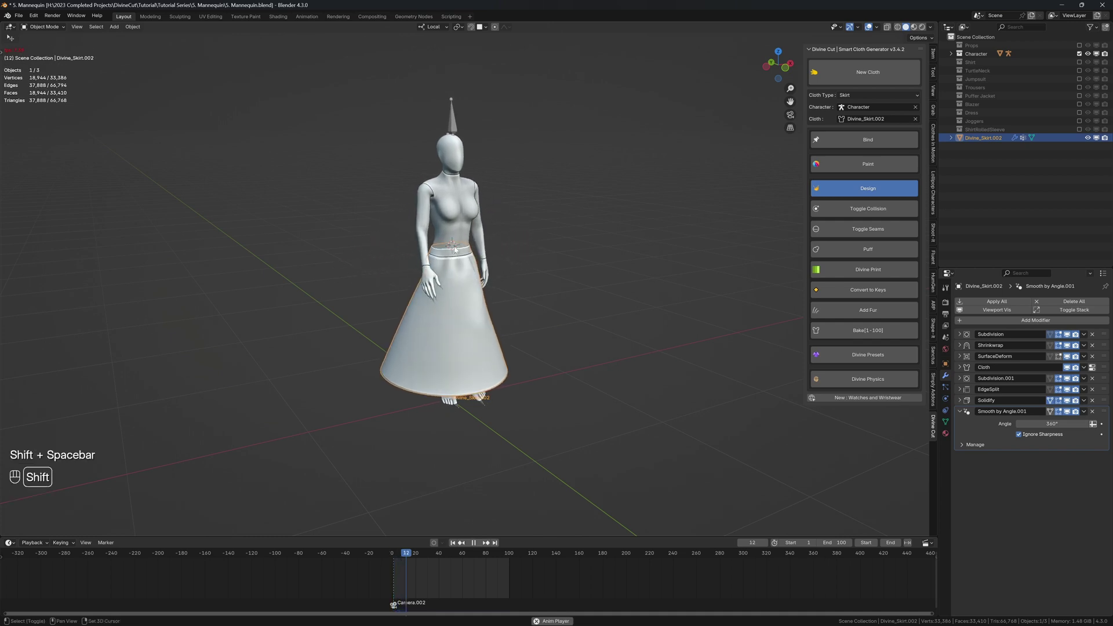
{"action": "key", "text": "shift+space"}
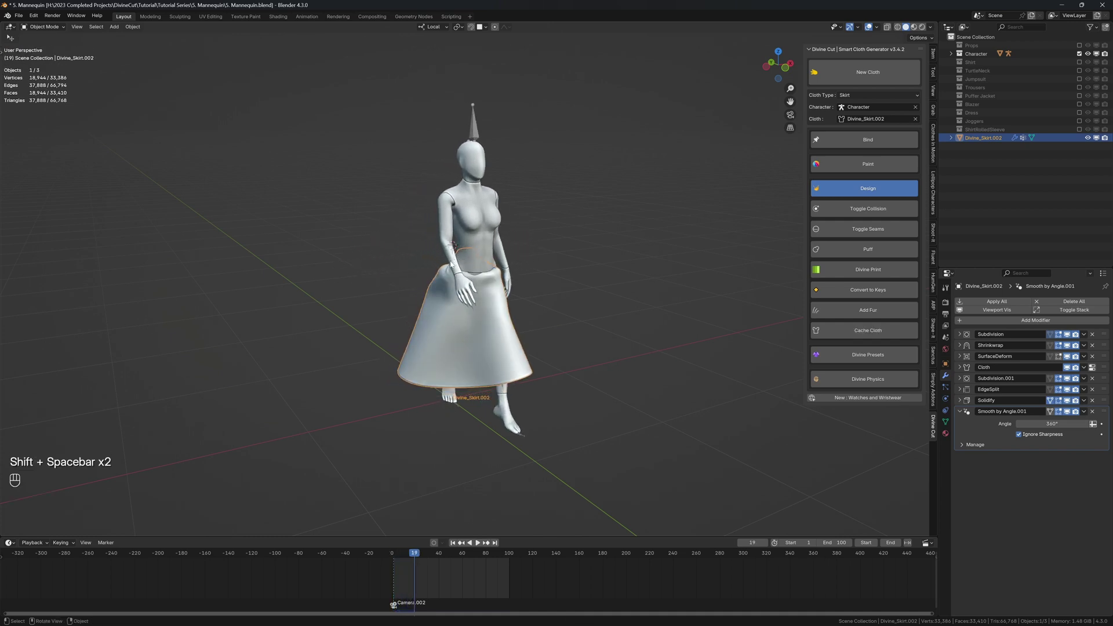
{"action": "key", "text": "shift+Left"}
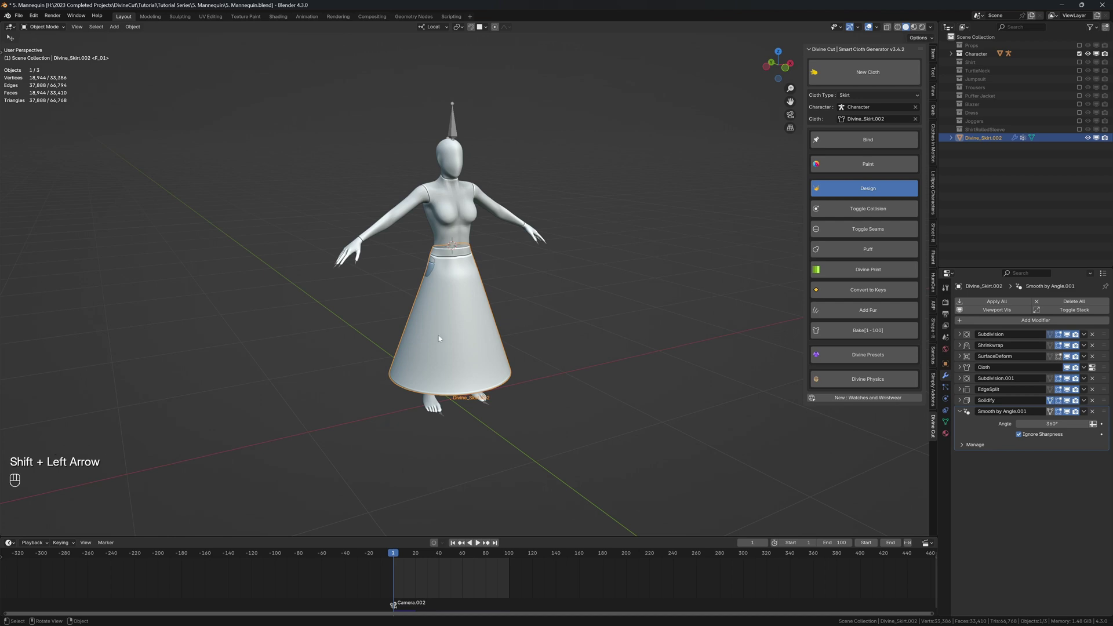
Bind the skirt to the mannequin and replay the cloth simulation to frame 38, zooming in on the drape.
{"action": "left_click", "coordinate": [816, 140]}
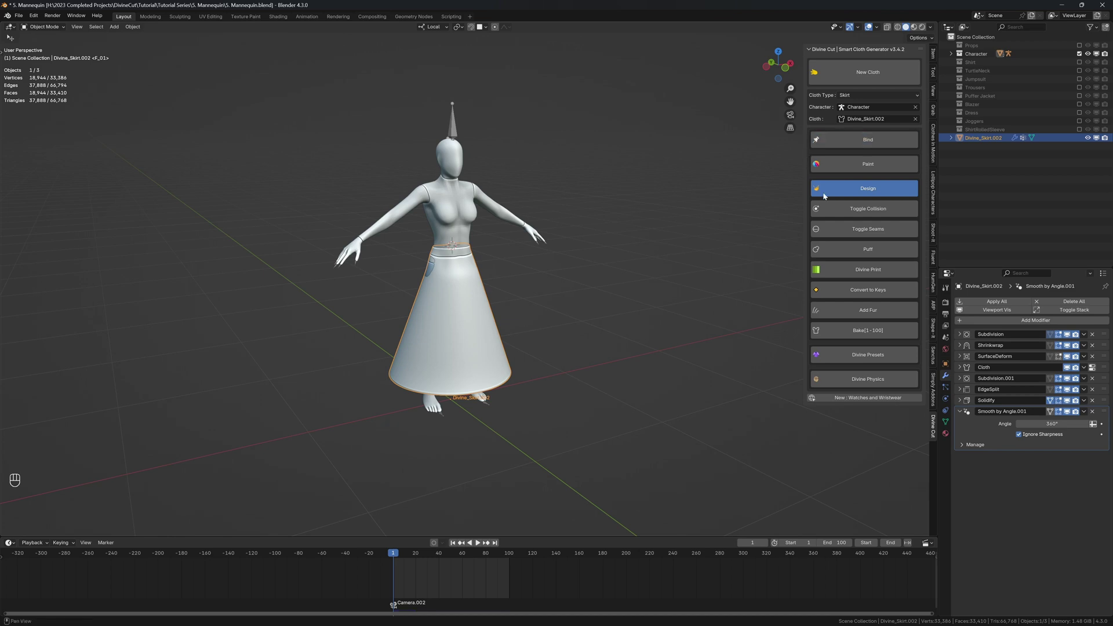
{"action": "key", "text": "shift+space"}
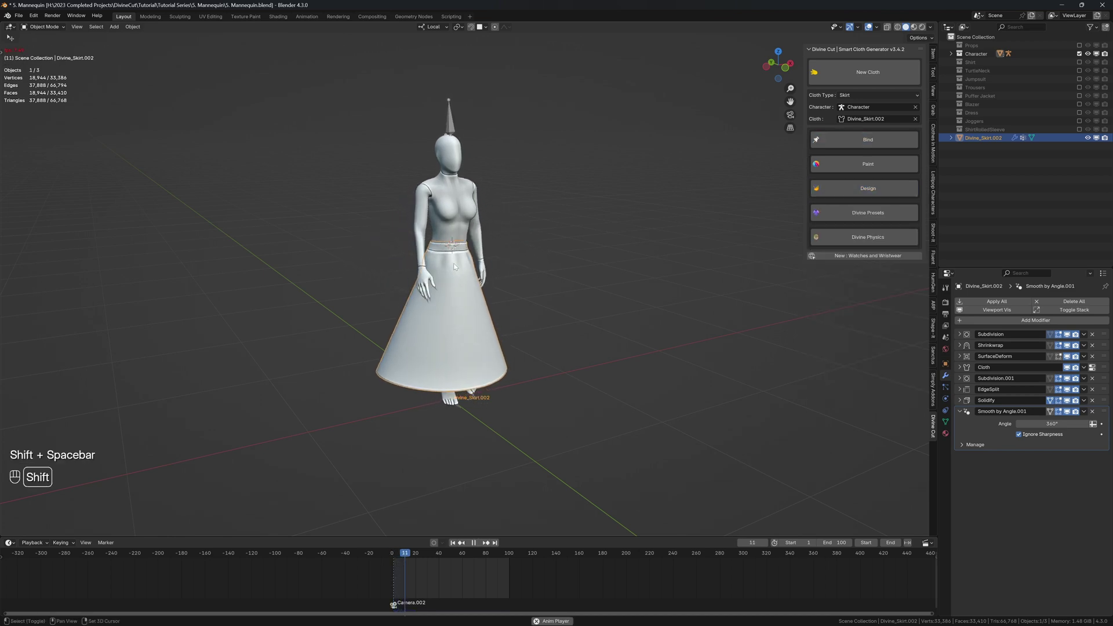
{"action": "key", "text": "shift+alt+z"}
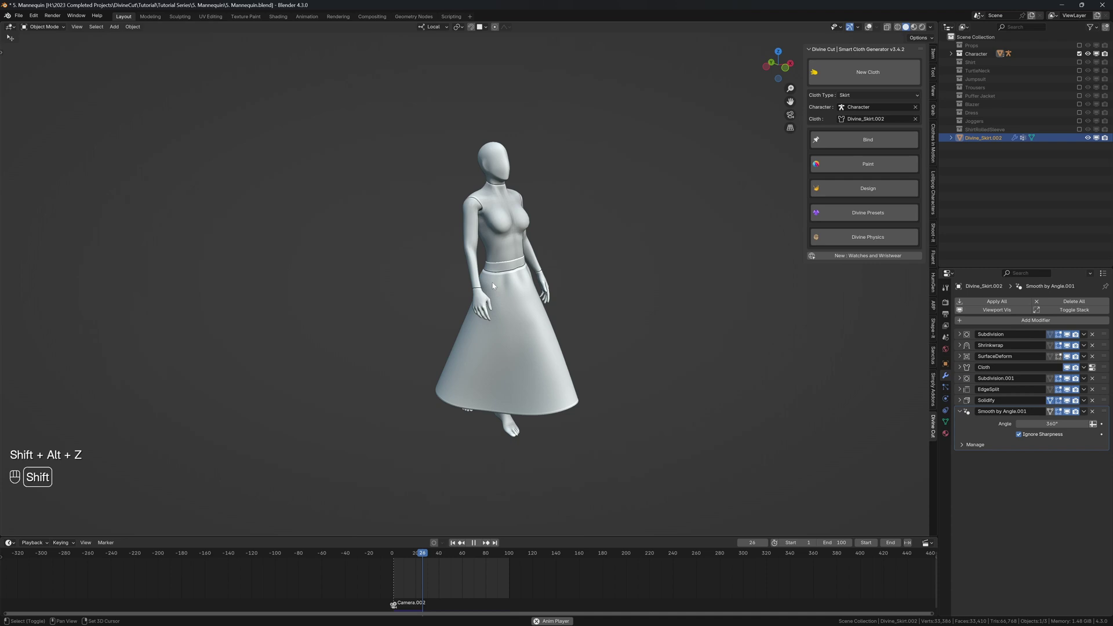
{"action": "key", "text": "shift+space"}
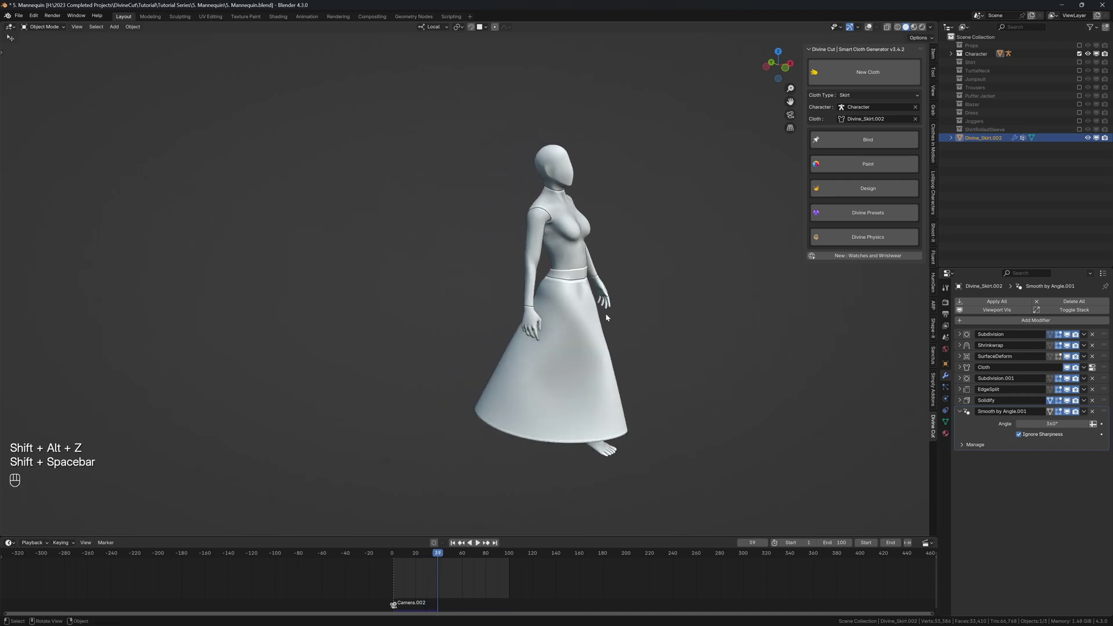
{"action": "key", "text": "Left"}
{"action": "middle_click_drag", "start_coordinate": [596, 309], "coordinate": [486, 297]}
{"action": "key", "text": "shift+alt+z"}
{"action": "scroll", "coordinate": [486, 298], "scroll_direction": "up", "scroll_amount": 5}
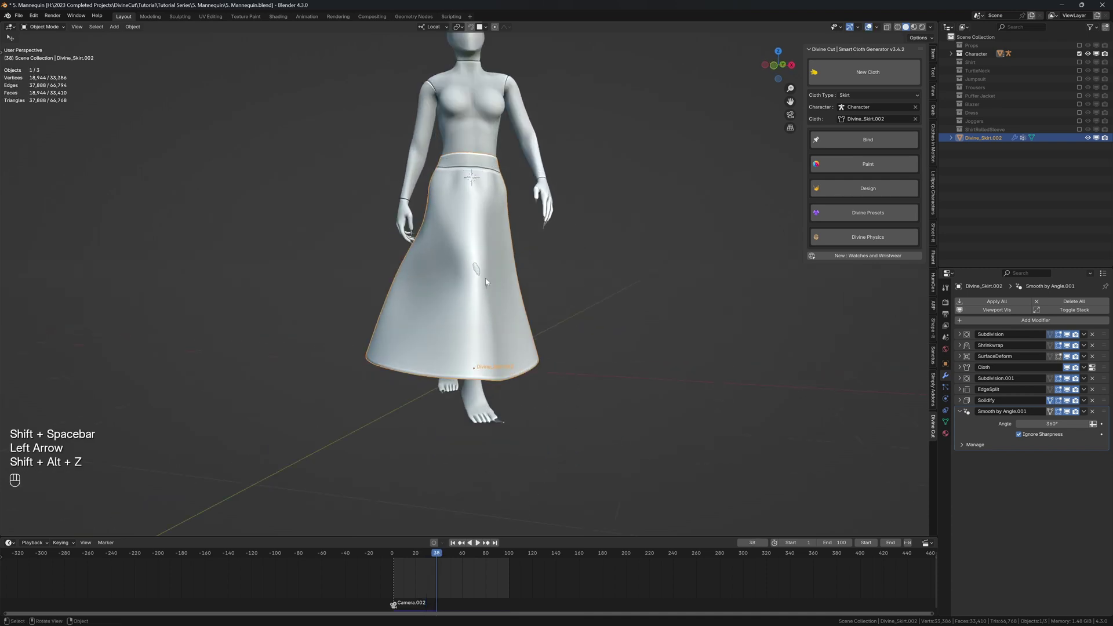
{"action": "scroll", "coordinate": [497, 284], "scroll_direction": "up", "scroll_amount": 6}
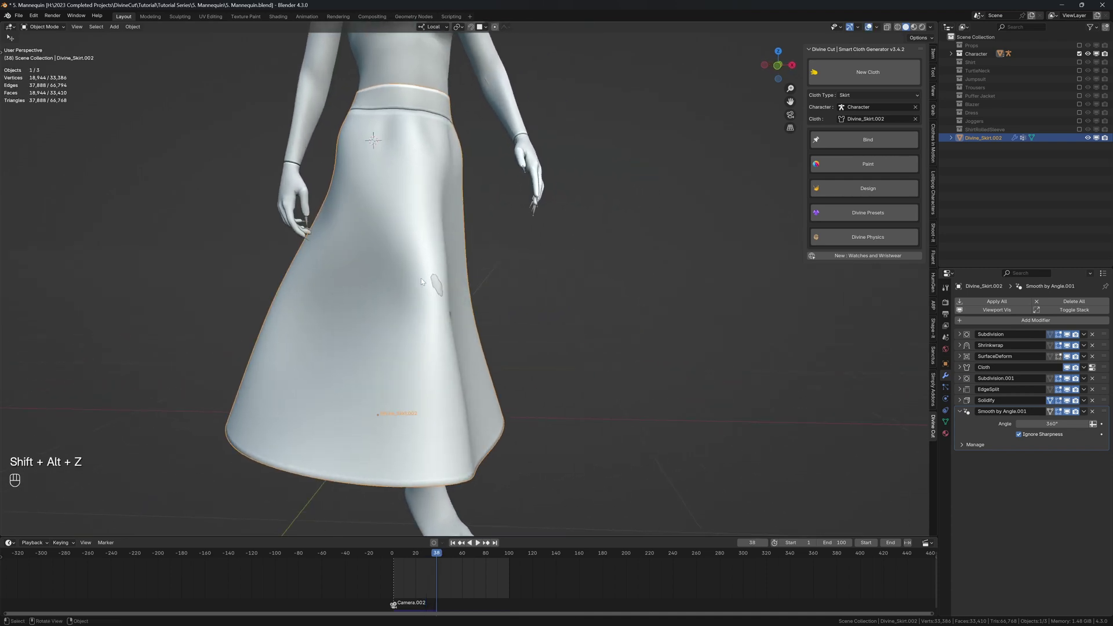
Hide Subdivision.001 in the viewport and view the skirt as wireframe at frame 1.
{"action": "middle_click_drag", "start_coordinate": [425, 279], "coordinate": [473, 275]}
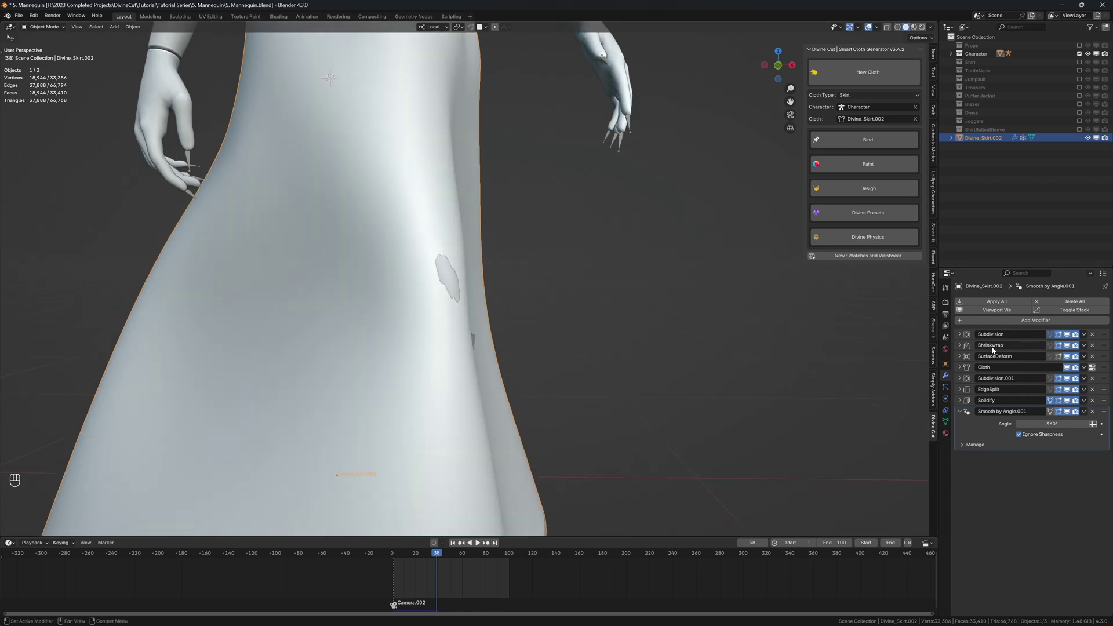
{"action": "left_click", "coordinate": [959, 412]}
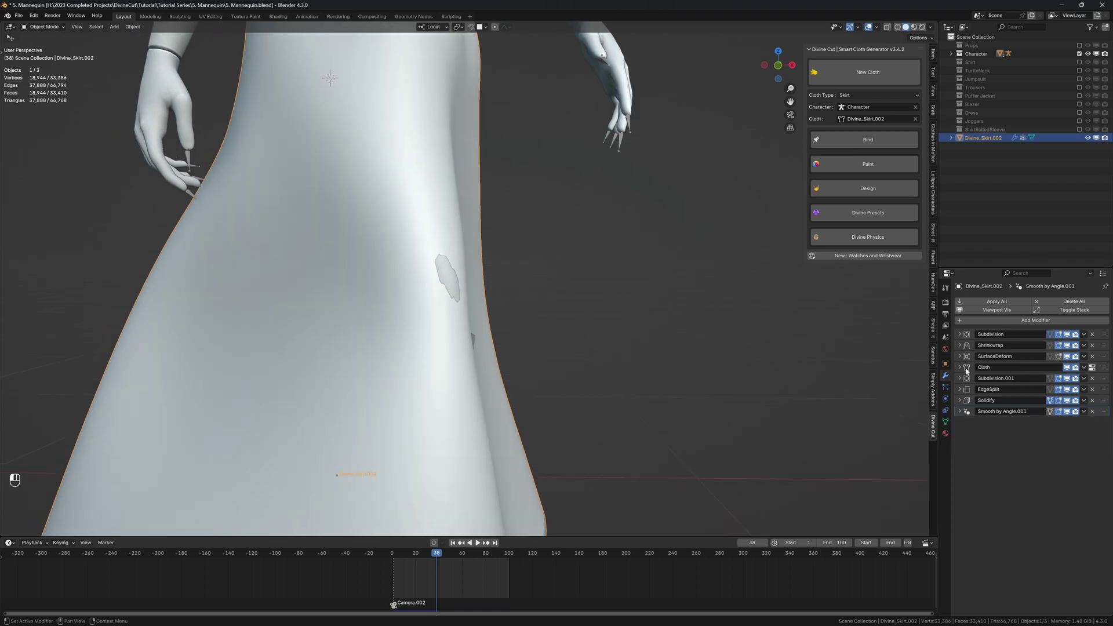
{"action": "left_click", "coordinate": [967, 369]}
{"action": "left_click", "coordinate": [1068, 379]}
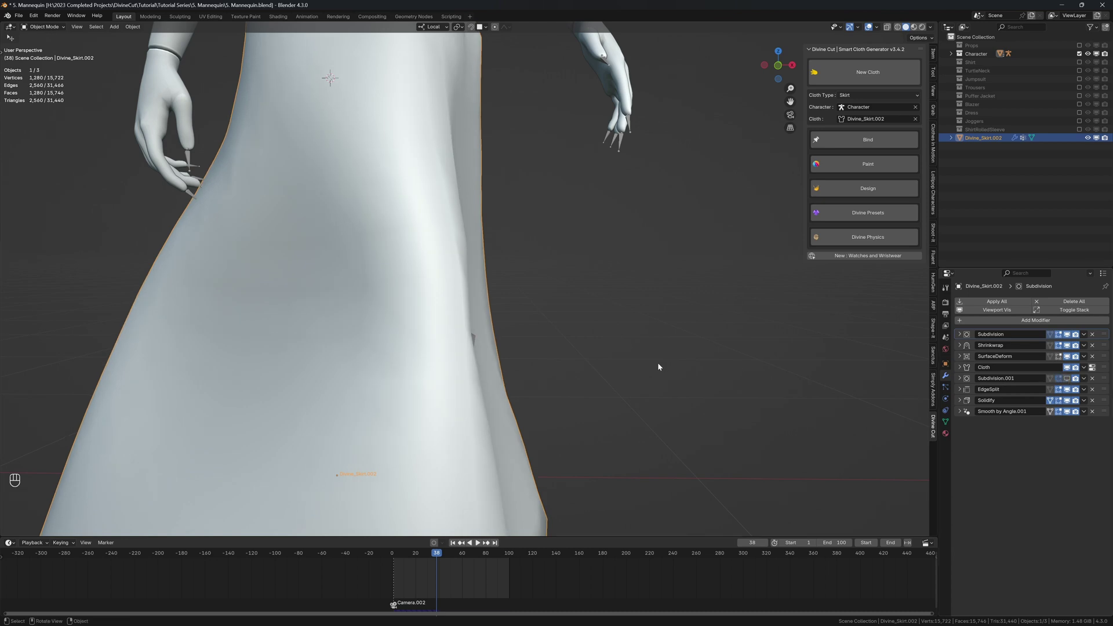
{"action": "key", "text": "z"}
{"action": "scroll", "coordinate": [549, 314], "scroll_direction": "down", "scroll_amount": 8}
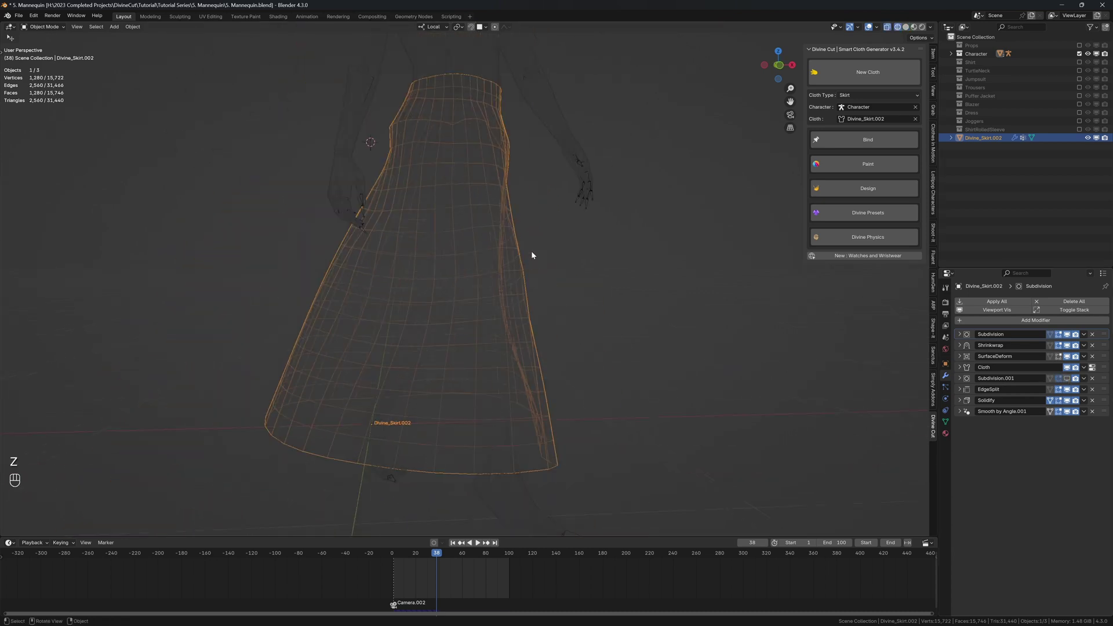
{"action": "key", "text": "shift+Left"}
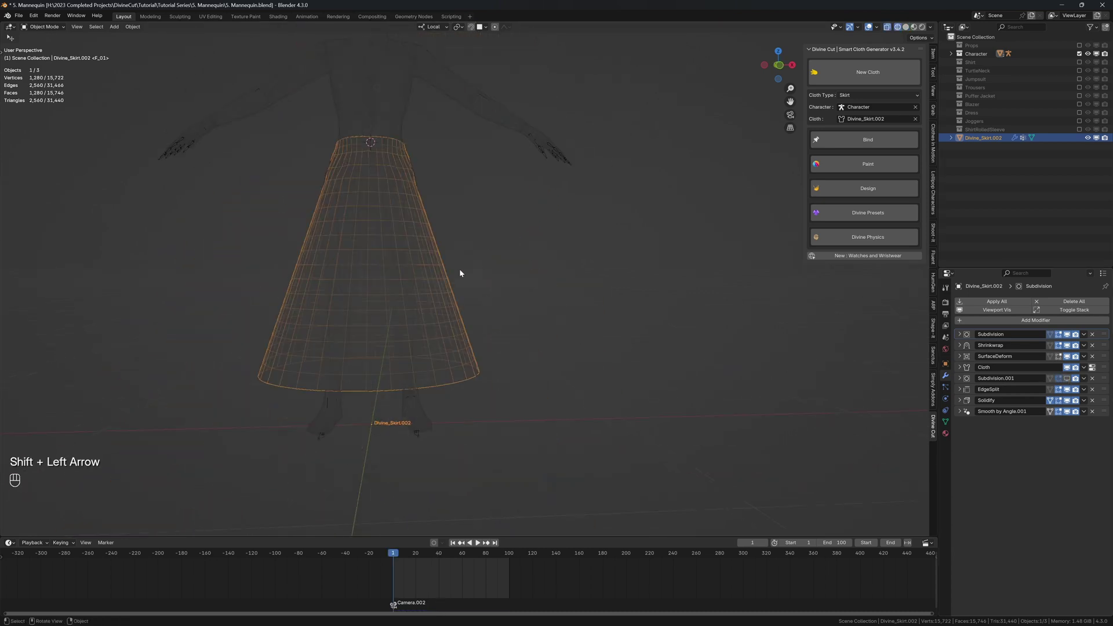
{"action": "middle_click_drag", "start_coordinate": [460, 274], "coordinate": [506, 300], "text": "shift"}
Set the first Subdivision modifier's viewport and render levels to 2, then return to solid shading.
{"action": "left_click", "coordinate": [960, 334]}
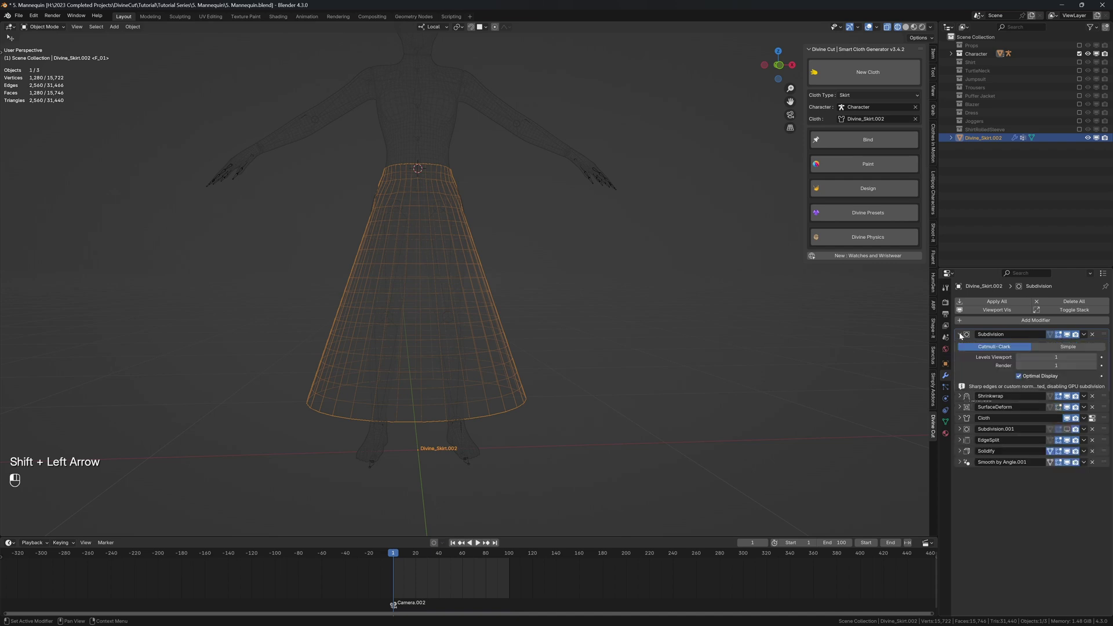
{"action": "left_click", "coordinate": [1095, 357]}
{"action": "left_click", "coordinate": [1096, 366]}
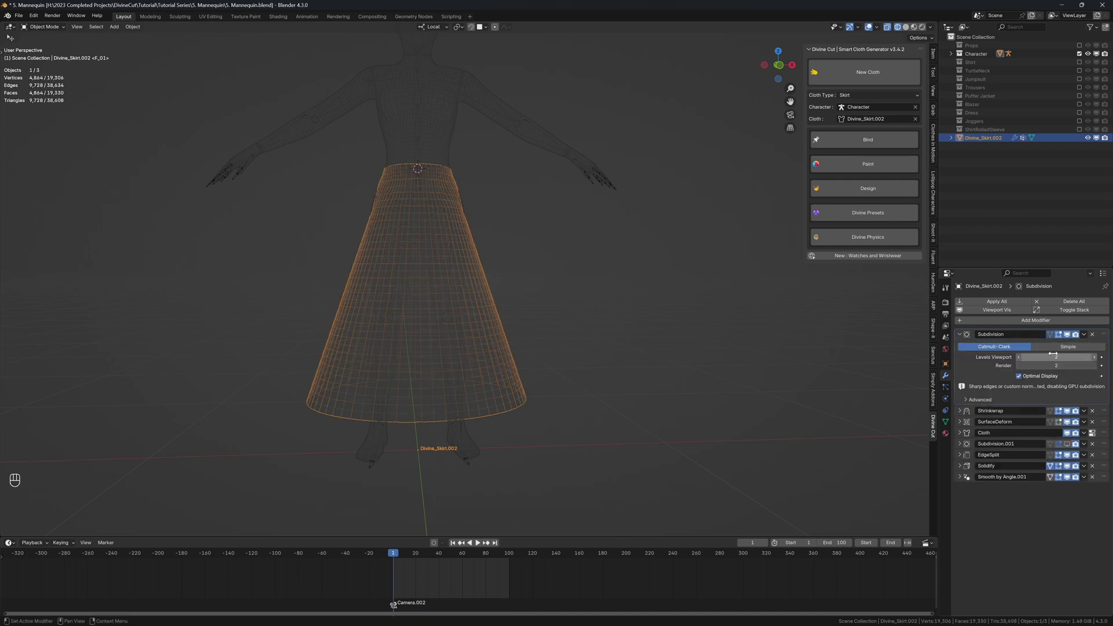
{"action": "left_click", "coordinate": [965, 336]}
{"action": "mouse_move", "coordinate": [478, 297]}
{"action": "middle_mouse_down"}
{"action": "mouse_move", "coordinate": [479, 342]}
{"action": "mouse_move", "coordinate": [513, 325]}
{"action": "middle_mouse_up"}
{"action": "key", "text": "z"}
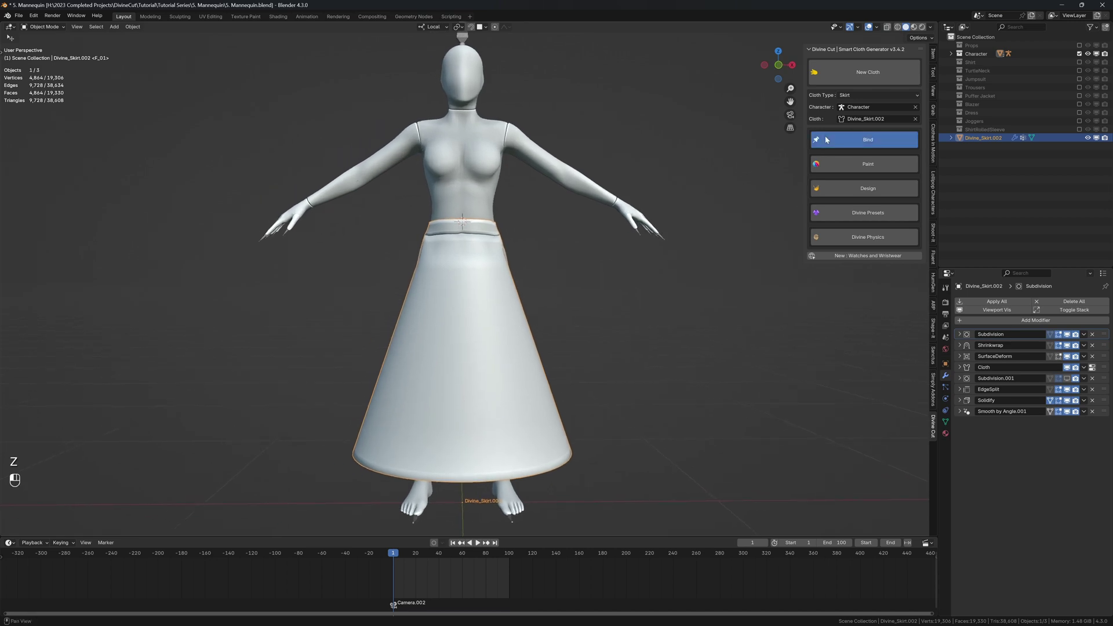
Re-enable Subdivision.001 in the viewport and replay the denser cloth drape without overlays, ending at frame 1.
{"action": "left_click", "coordinate": [1067, 378]}
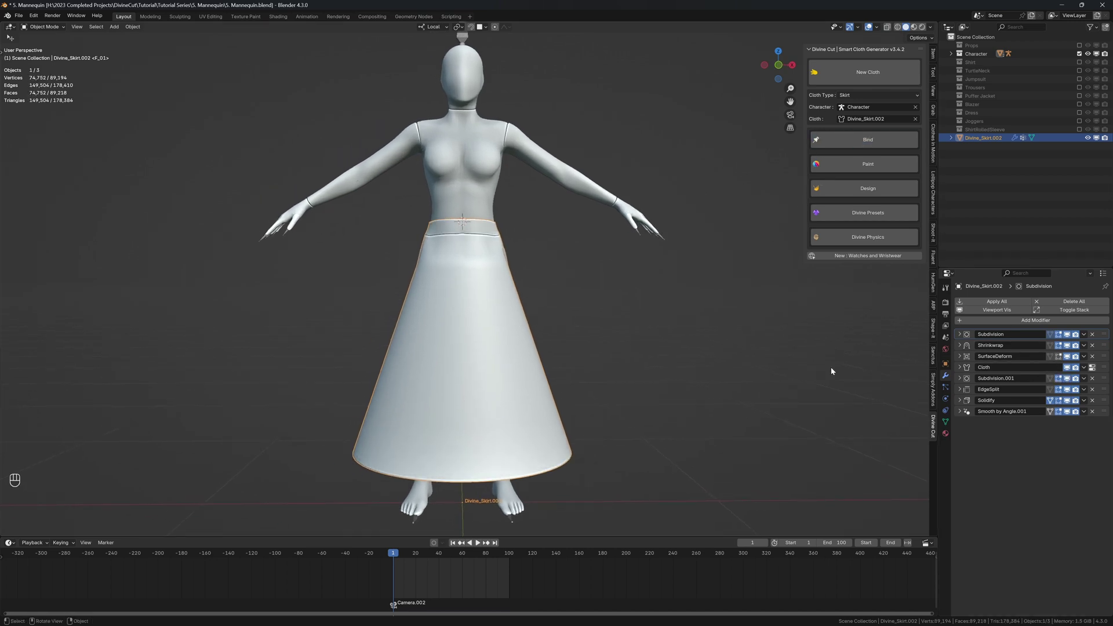
{"action": "key", "text": "shift+space"}
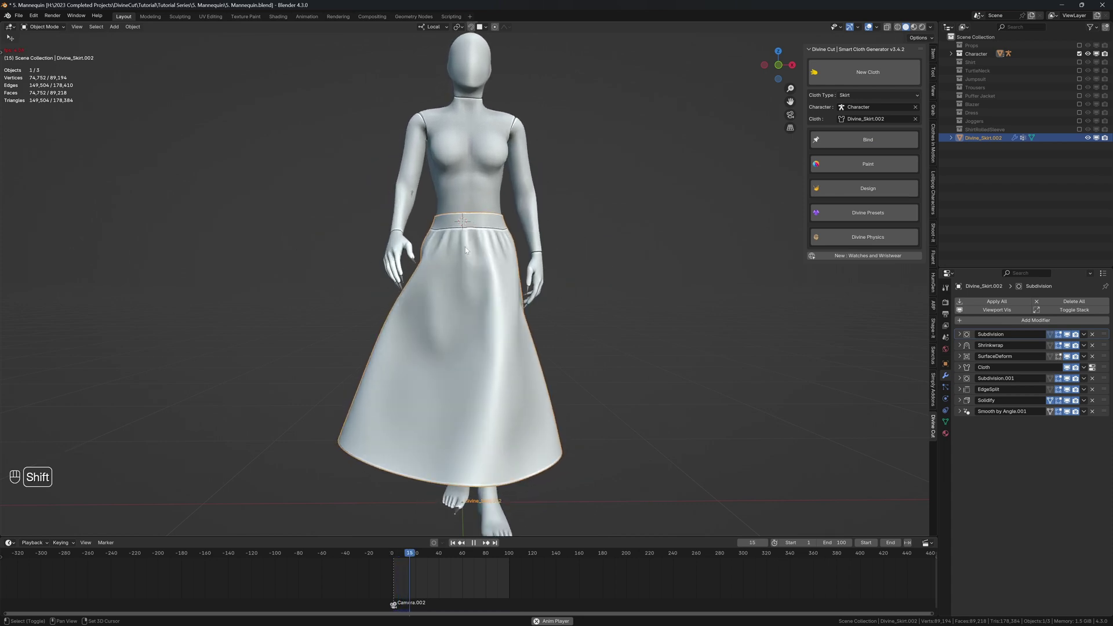
{"action": "key", "text": "shift+alt+z"}
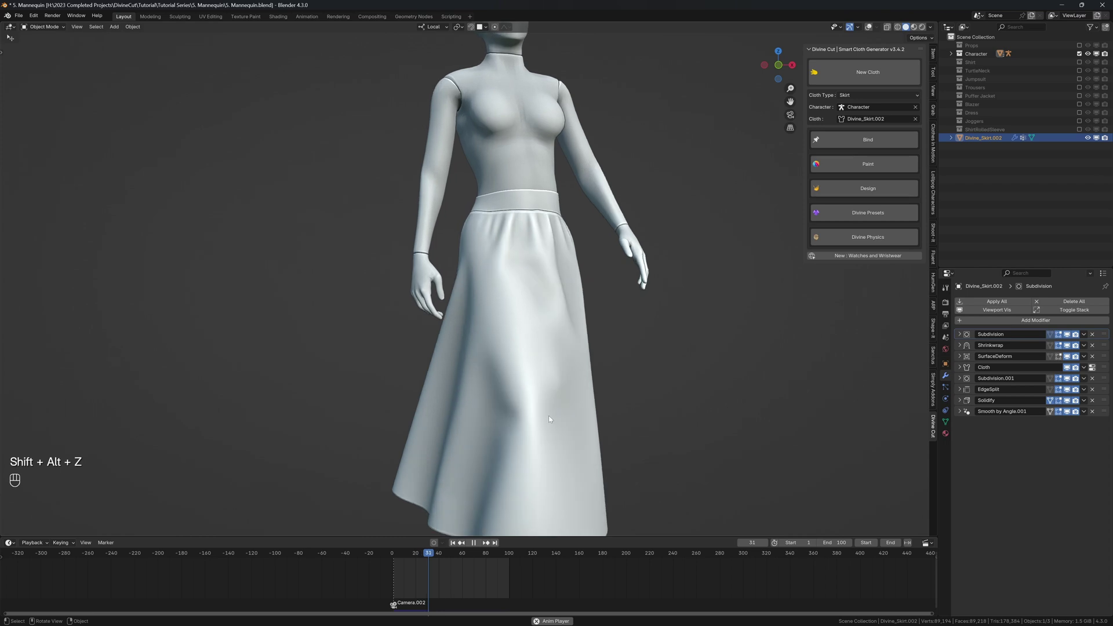
{"action": "key", "text": "shift+space"}
{"action": "key", "text": "shift+space"}
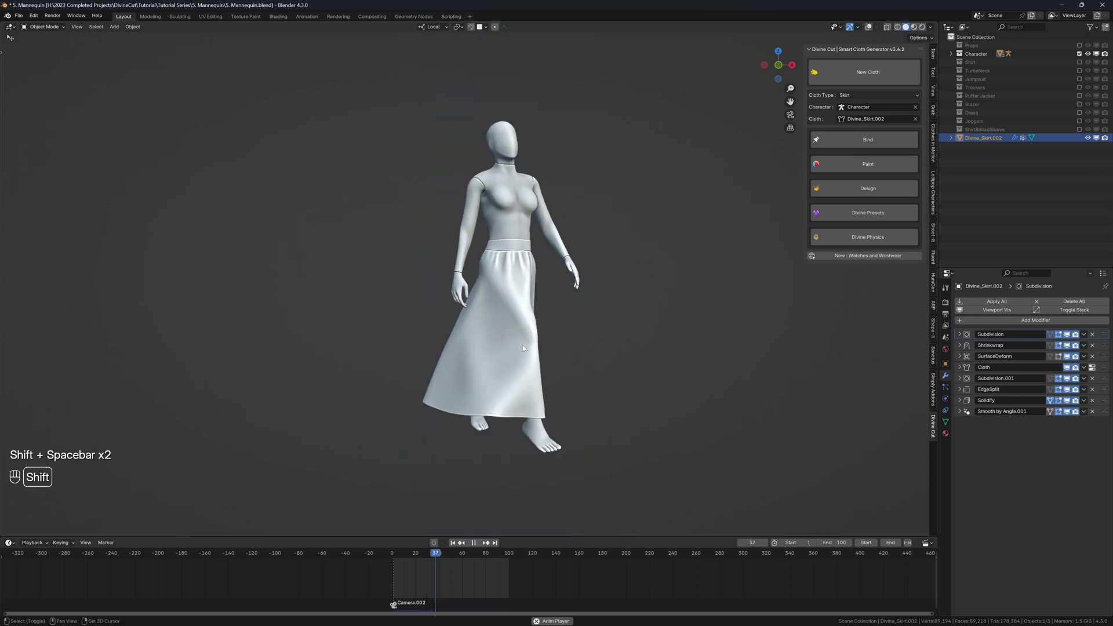
{"action": "key", "text": "shift+space"}
{"action": "key", "text": "shift+Left"}
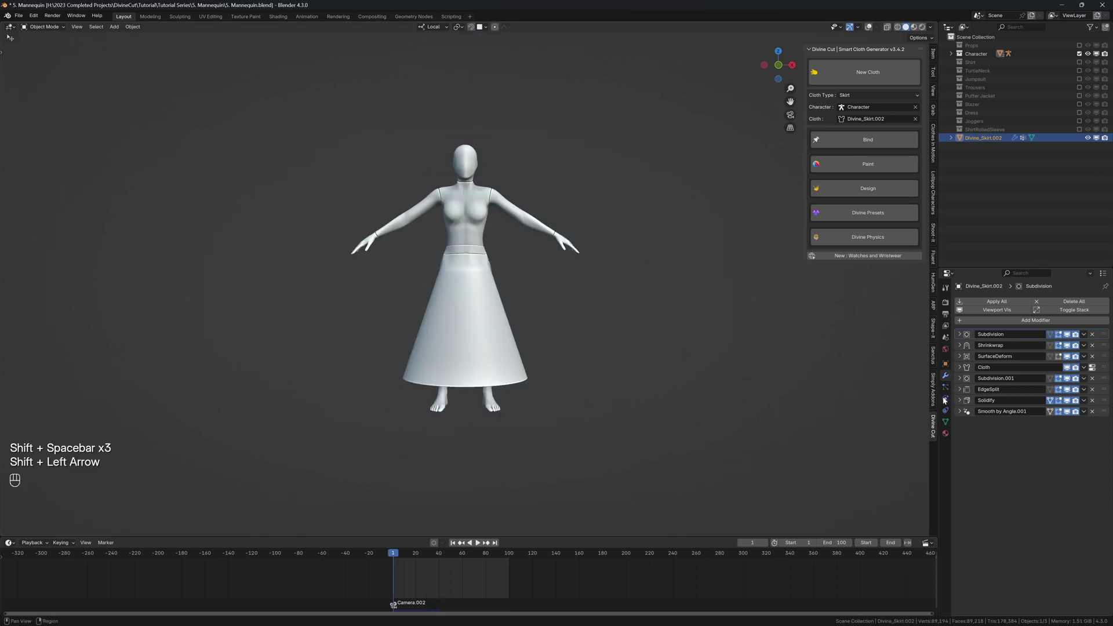
{"action": "key", "text": "shift+space"}
{"action": "key", "text": "shift+space"}
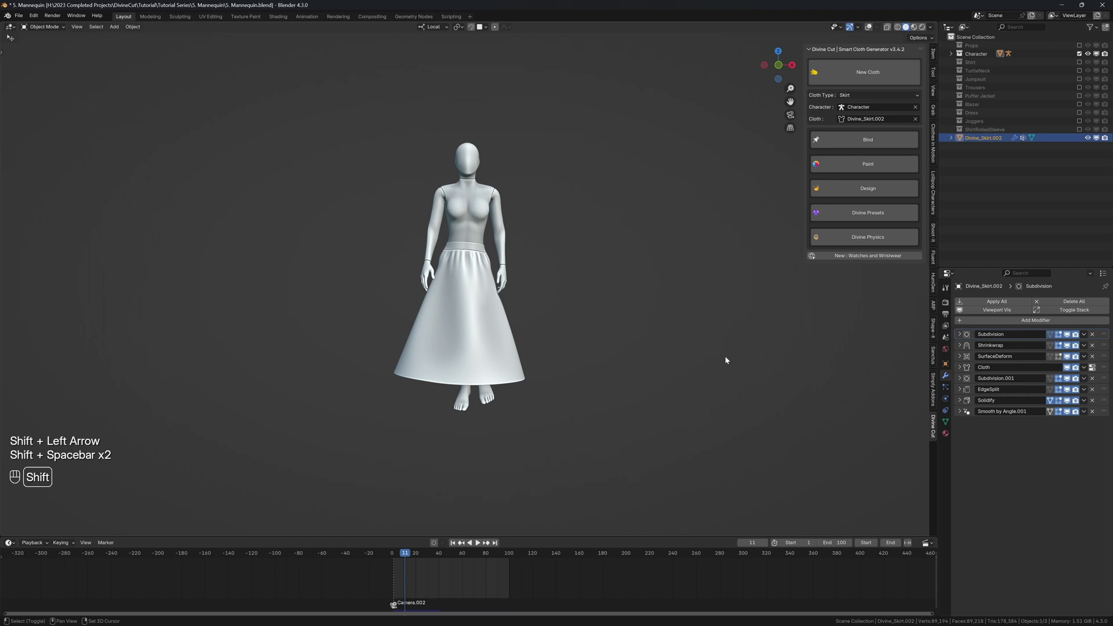
{"action": "key", "text": "shift+Left"}
{"action": "key", "text": "shift+alt+z"}
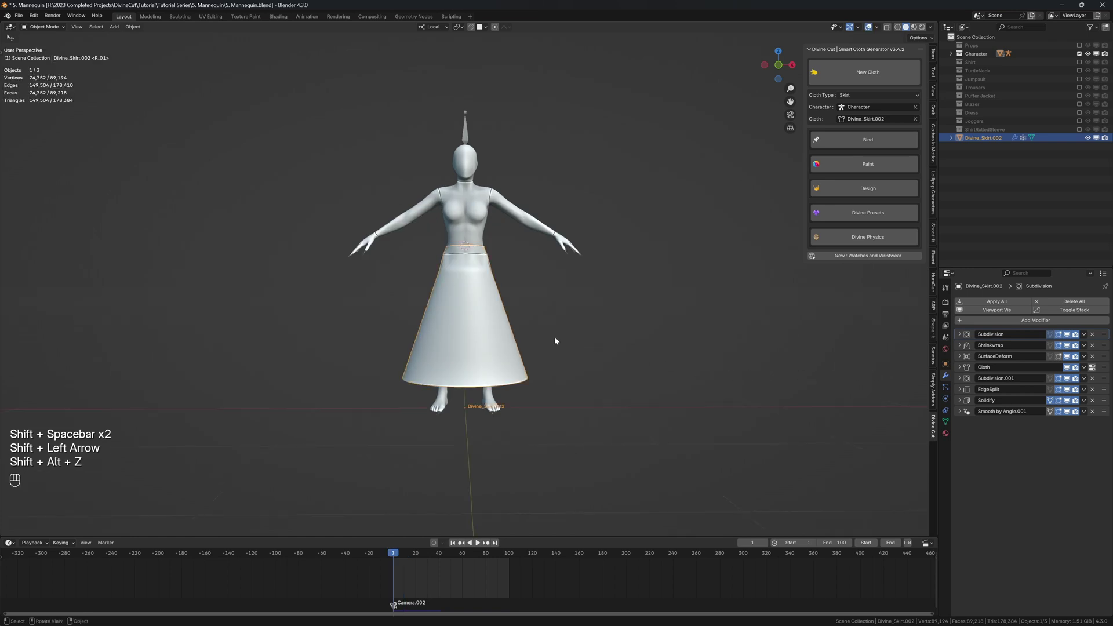
Raise the cloth's Vertex Mass from 0.3 kg to 1 kg in Physical Properties.
{"action": "left_click", "coordinate": [945, 399]}
{"action": "left_click", "coordinate": [992, 389]}
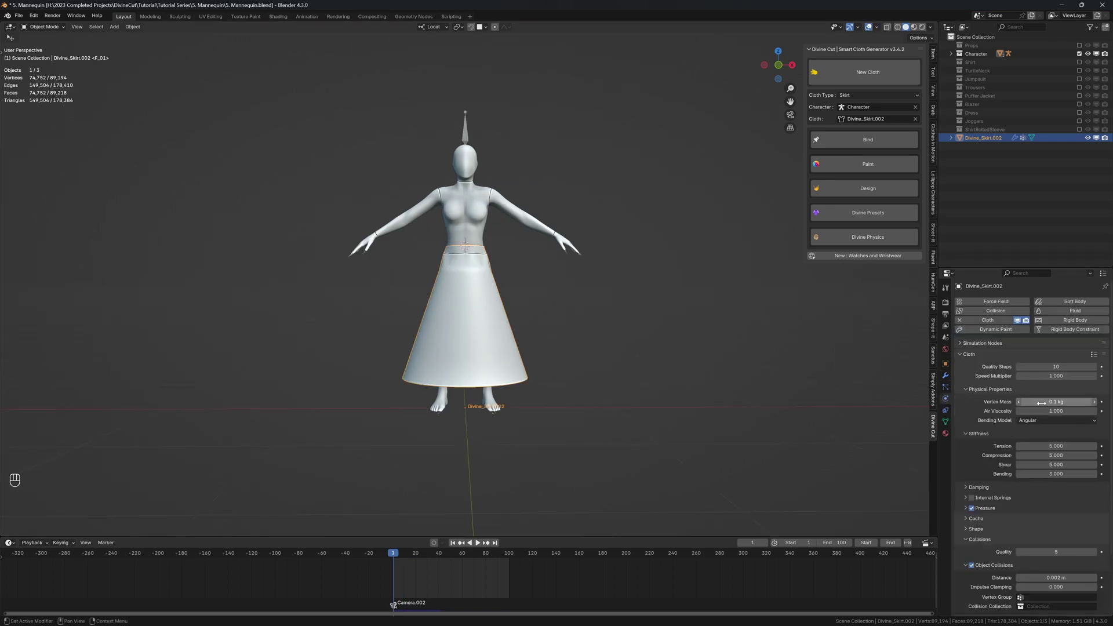
{"action": "left_click", "coordinate": [1047, 402]}
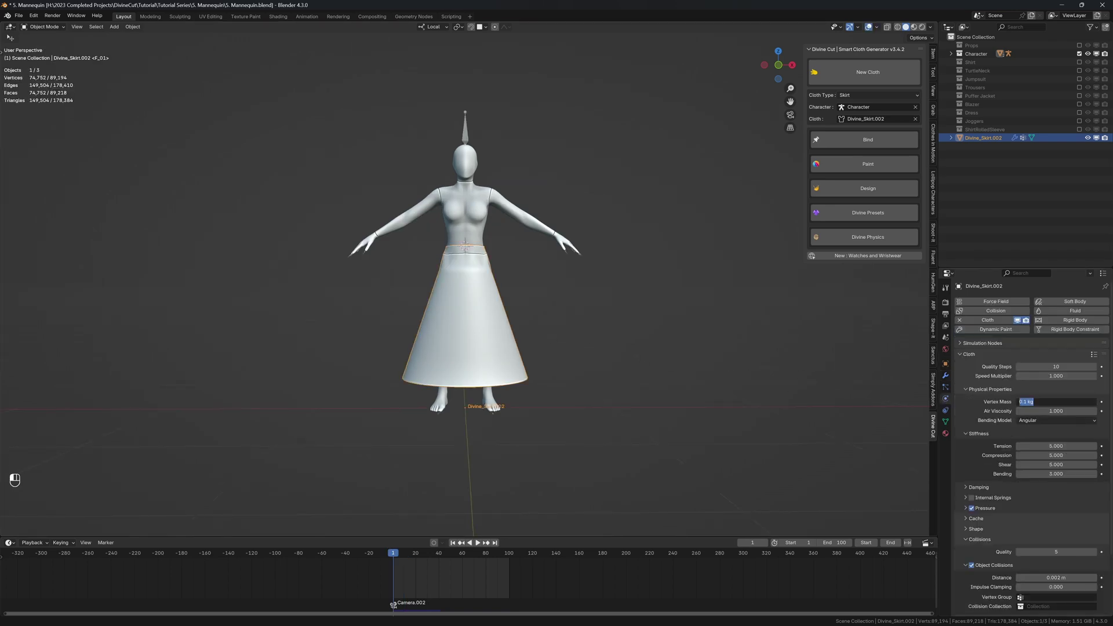
{"action": "type", "text": "1"}
{"action": "key", "text": "Return"}
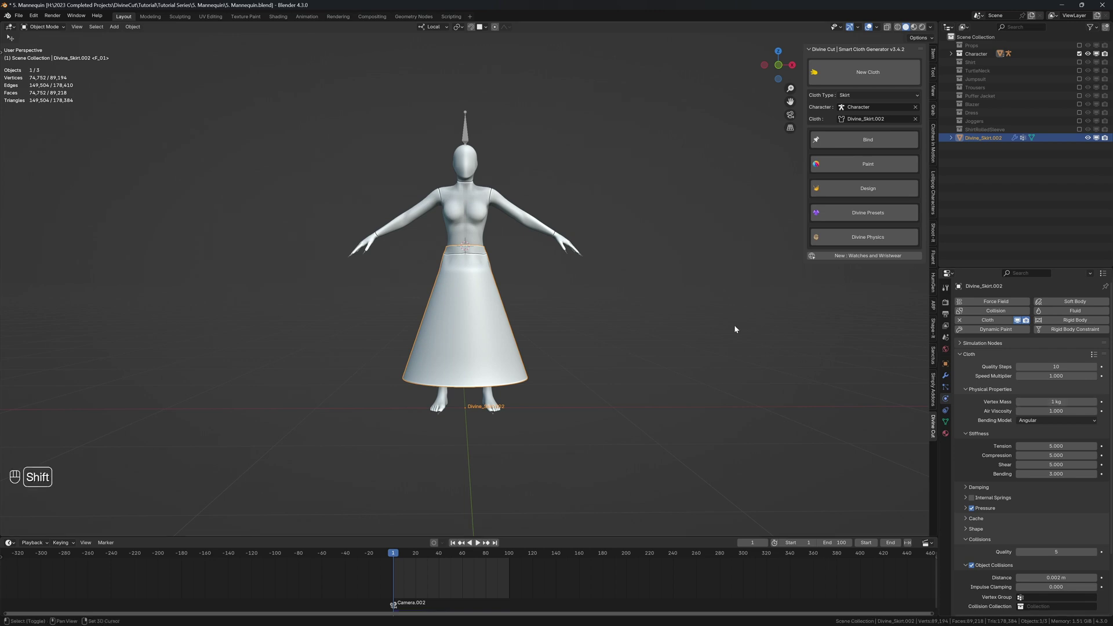
{"action": "key", "text": "shift+space"}
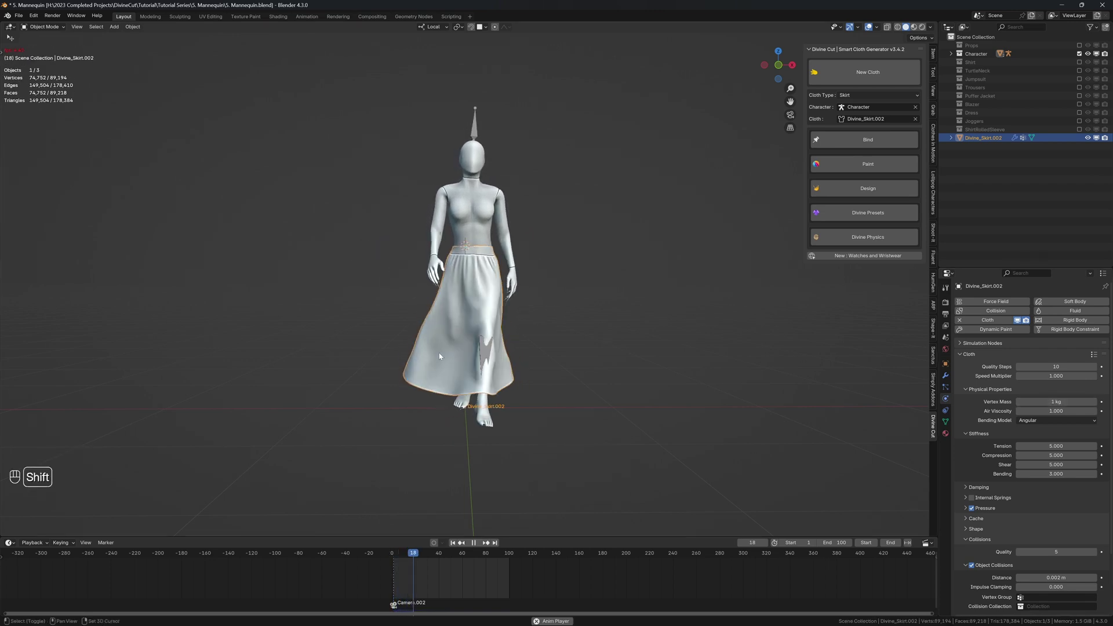
{"action": "key", "text": "shift+alt+z"}
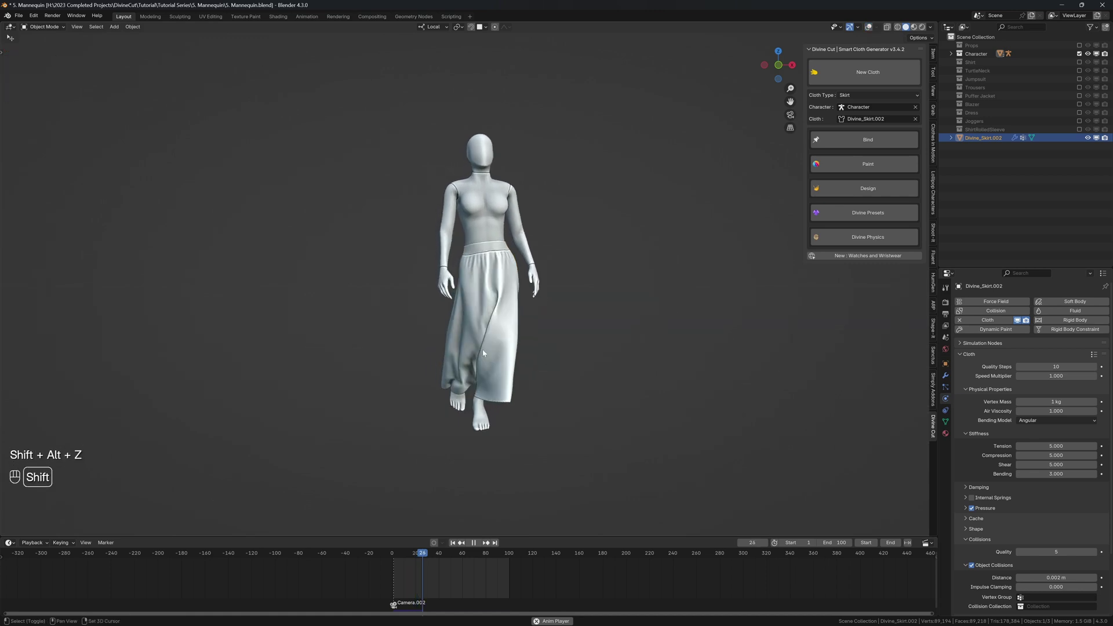
{"action": "key", "text": "shift+space"}
{"action": "key", "text": "shift+space"}
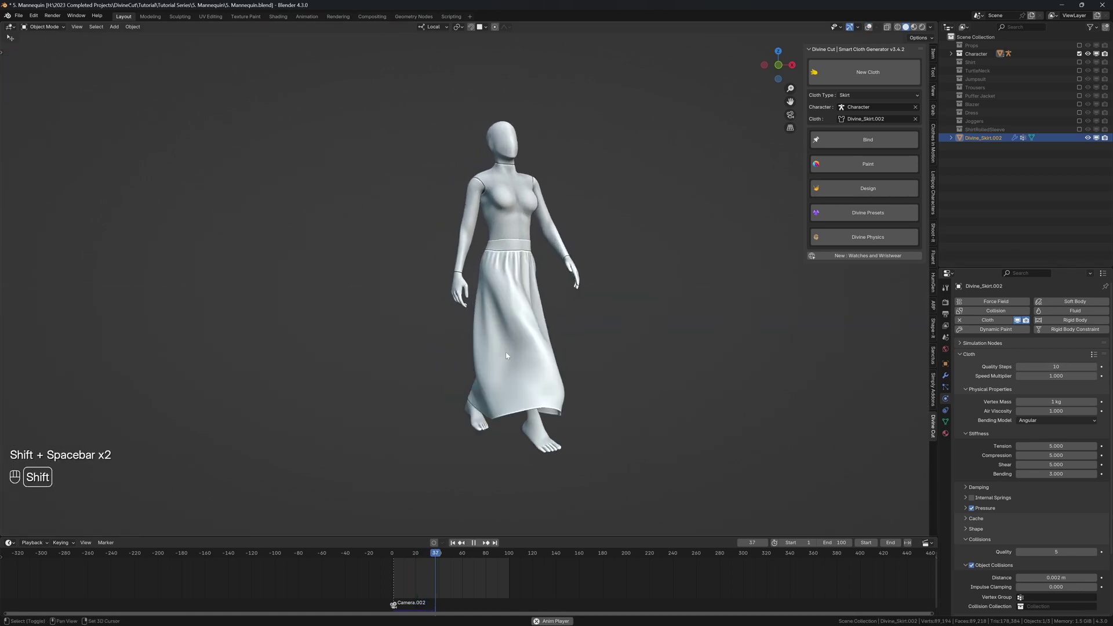
{"action": "key", "text": "shift+space"}
{"action": "key", "text": "shift+Left"}
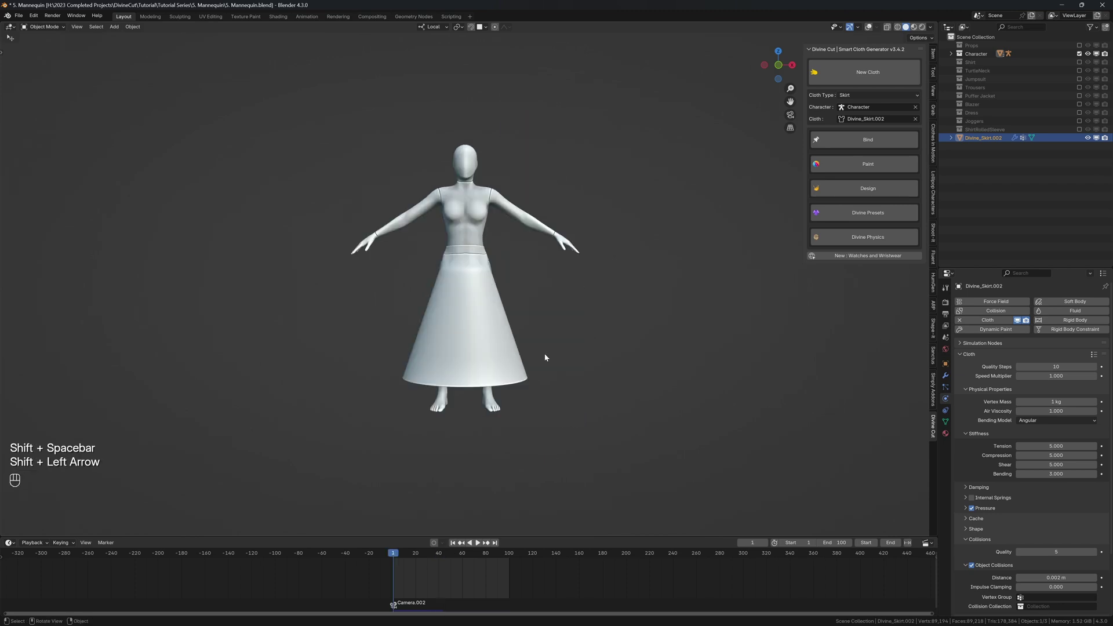
{"action": "key", "text": "shift+alt+z"}
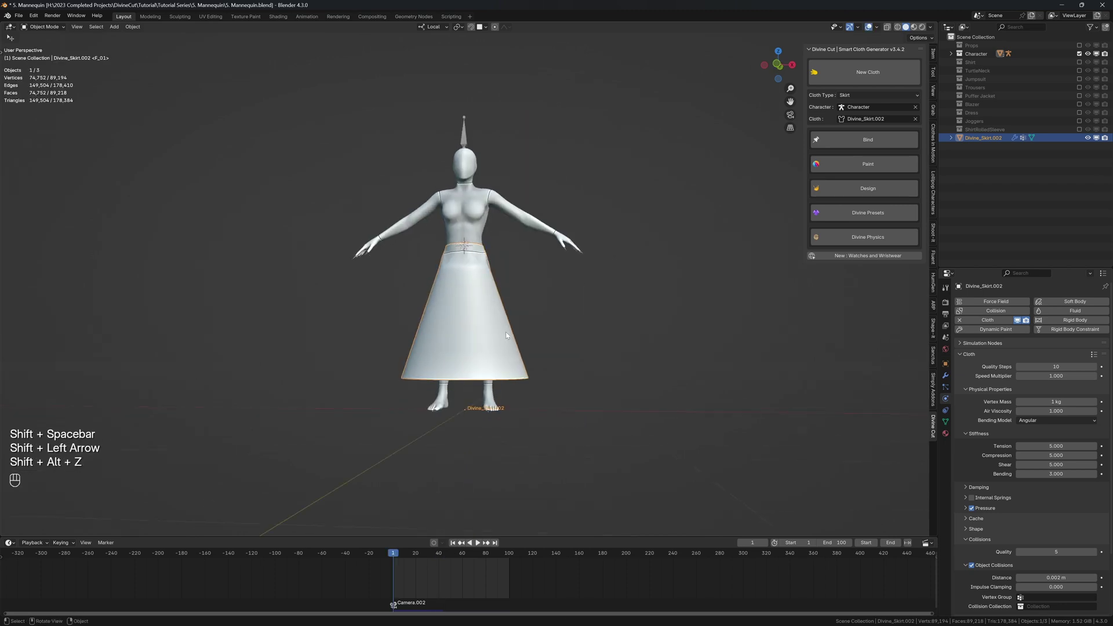
Select the skirt's bottom edge loop in Edit Mode and save the file.
{"action": "key", "text": "Tab"}
{"action": "scroll", "coordinate": [497, 267], "scroll_direction": "up", "scroll_amount": 2}
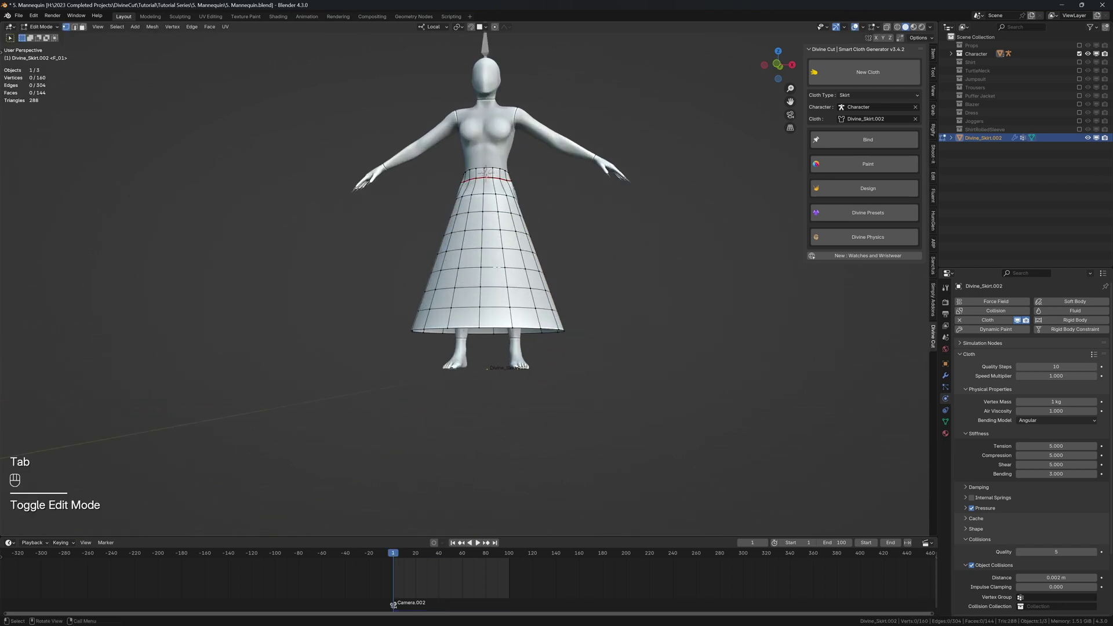
{"action": "left_click", "coordinate": [498, 322], "text": "alt"}
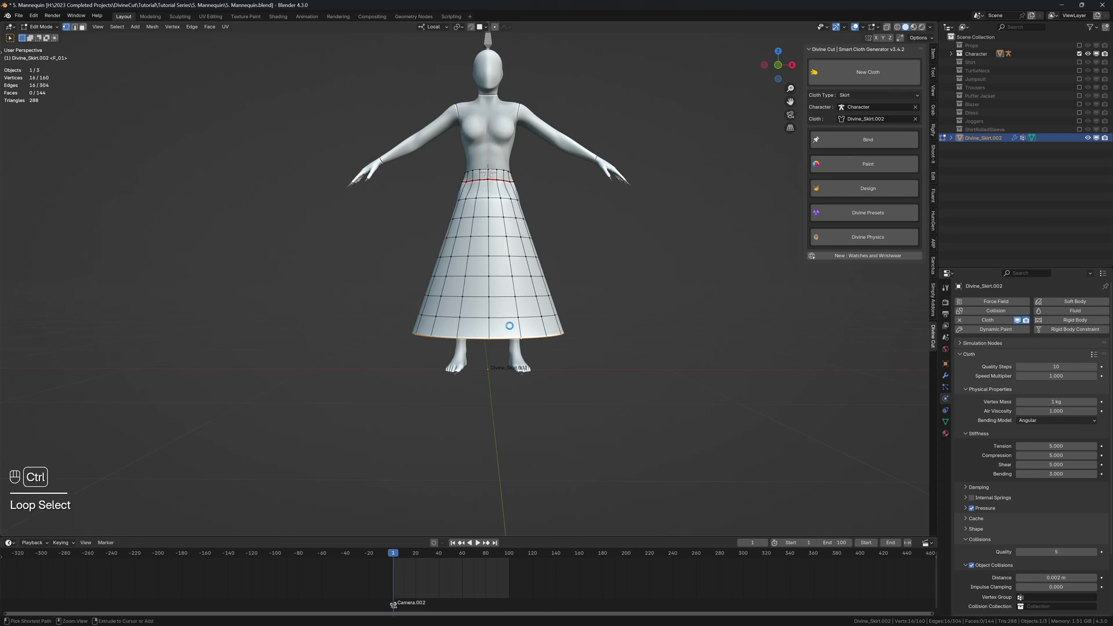
{"action": "key", "text": "ctrl+s"}
Create a DivineCut frill ring, size and lower it to the hem, and finish the frill.
{"action": "left_click", "coordinate": [841, 190]}
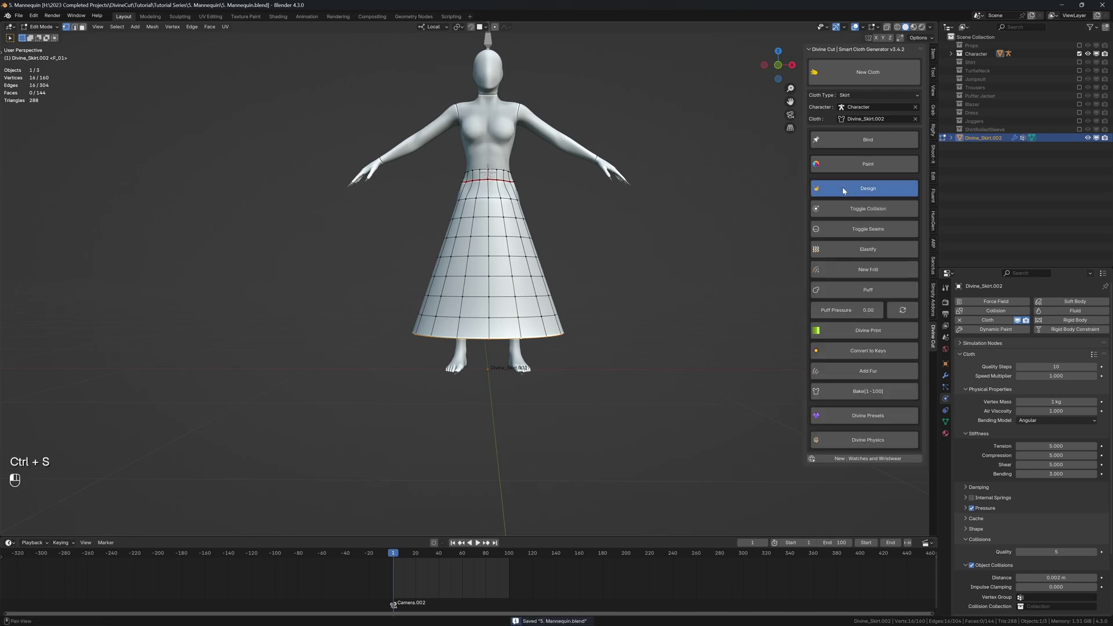
{"action": "left_click", "coordinate": [851, 272]}
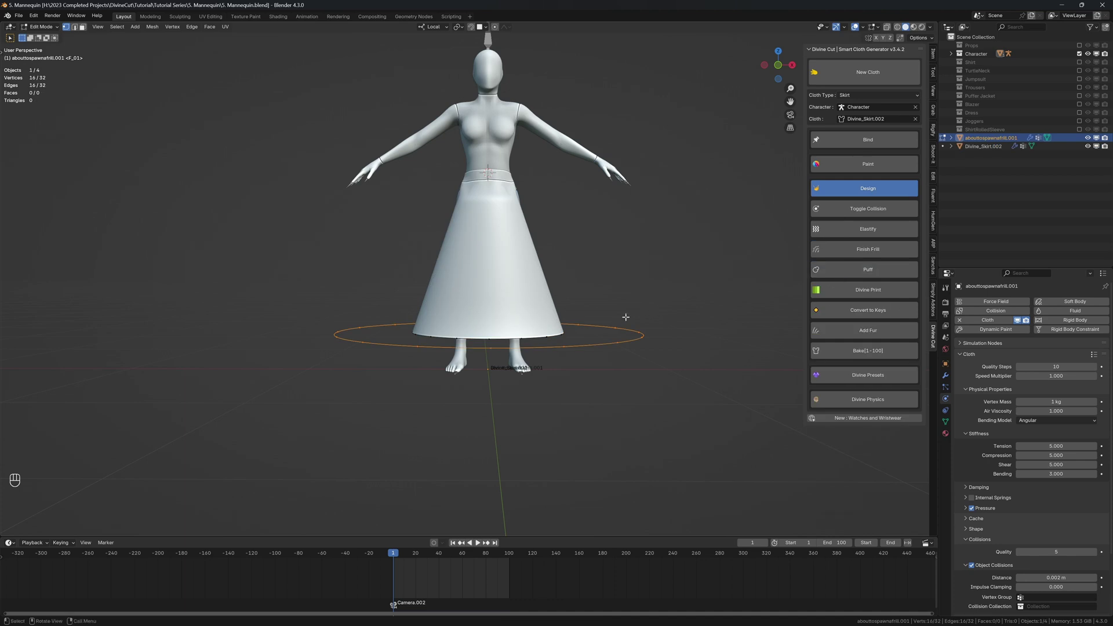
{"action": "middle_click_drag", "start_coordinate": [611, 331], "coordinate": [634, 349]}
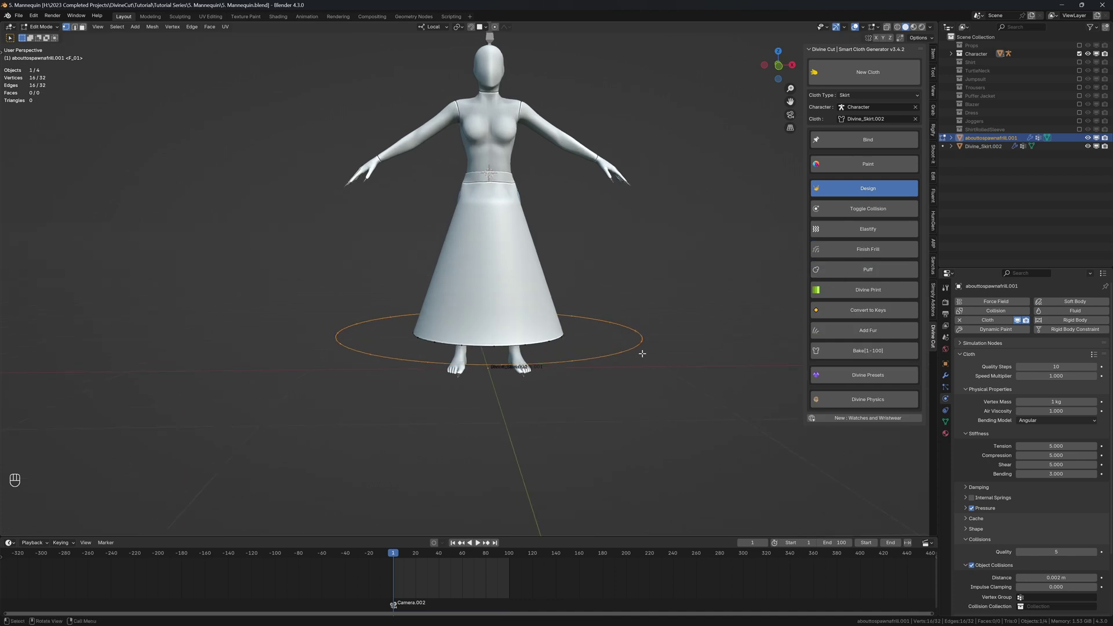
{"action": "key", "text": "s"}
{"action": "left_click", "coordinate": [595, 350]}
{"action": "key", "text": "g"}
{"action": "key", "text": "z"}
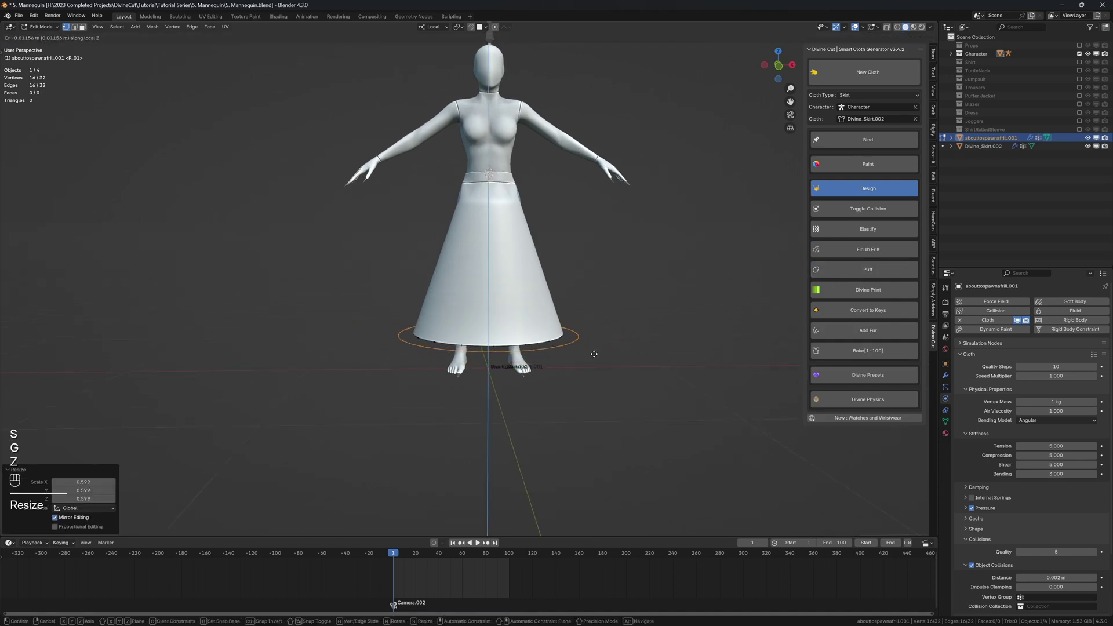
{"action": "left_click", "coordinate": [598, 366]}
{"action": "key", "text": "s"}
{"action": "left_click", "coordinate": [614, 368]}
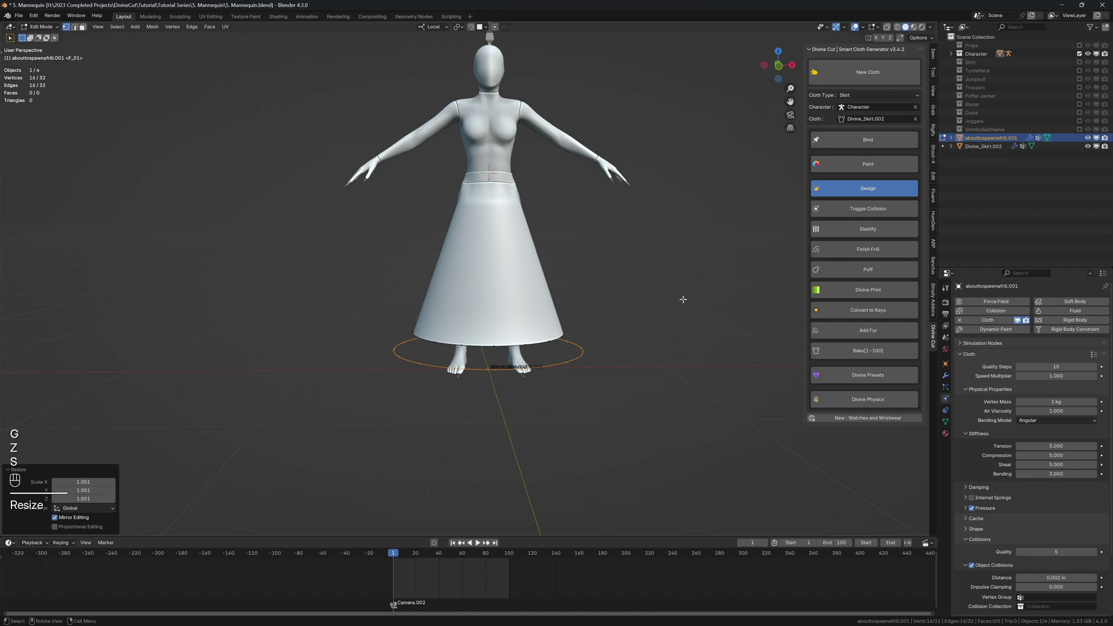
{"action": "left_click", "coordinate": [833, 254]}
{"action": "left_click", "coordinate": [517, 314]}
Add a frill tier from an edge loop on the lower skirt, shrunk and lowered into place.
{"action": "key", "text": "Tab"}
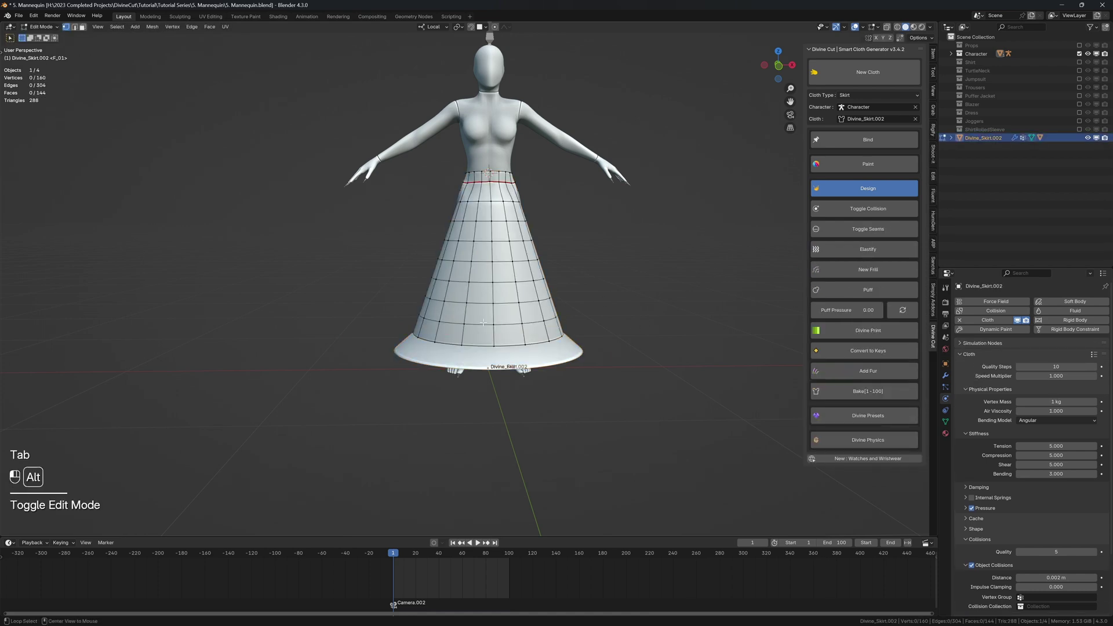
{"action": "left_click", "coordinate": [522, 315], "text": "alt"}
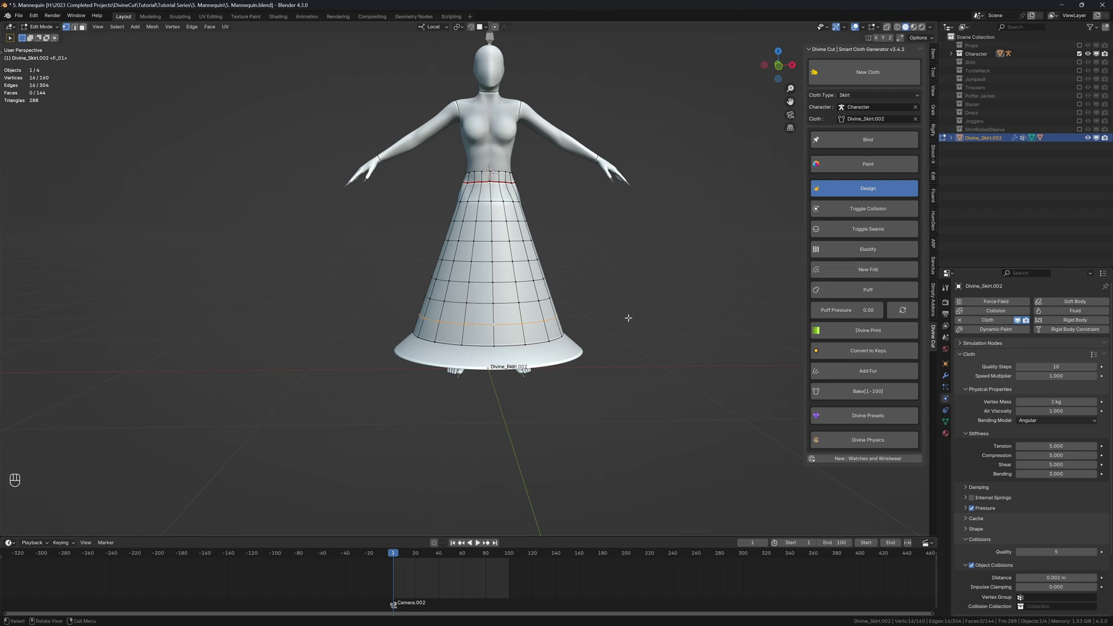
{"action": "key", "text": "s"}
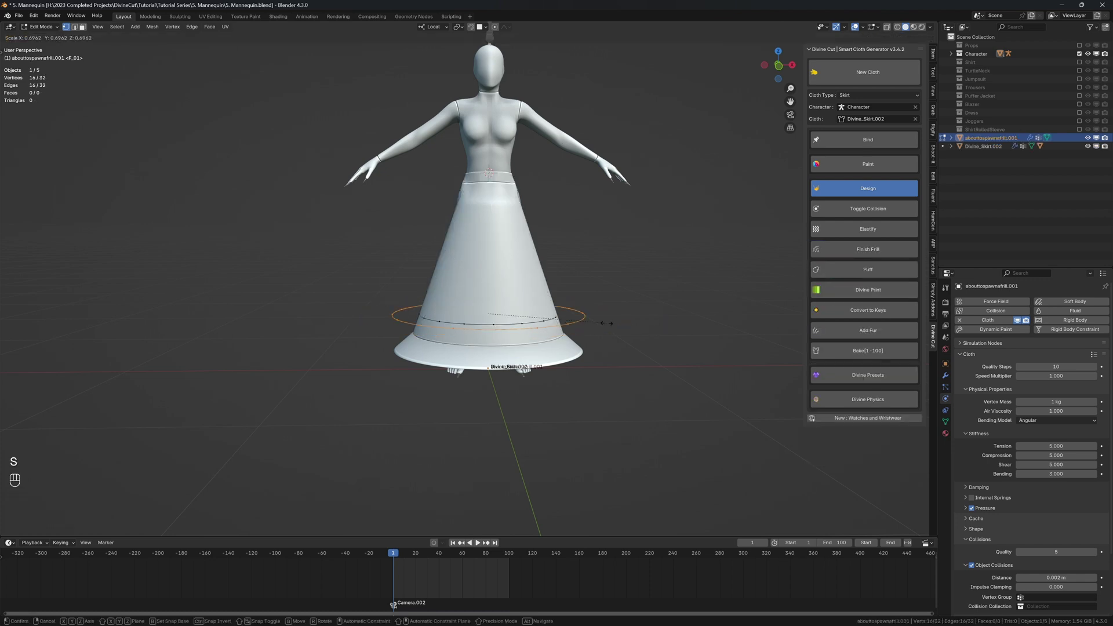
{"action": "left_click", "coordinate": [607, 324]}
{"action": "key", "text": "g"}
{"action": "key", "text": "z"}
{"action": "left_click", "coordinate": [610, 345]}
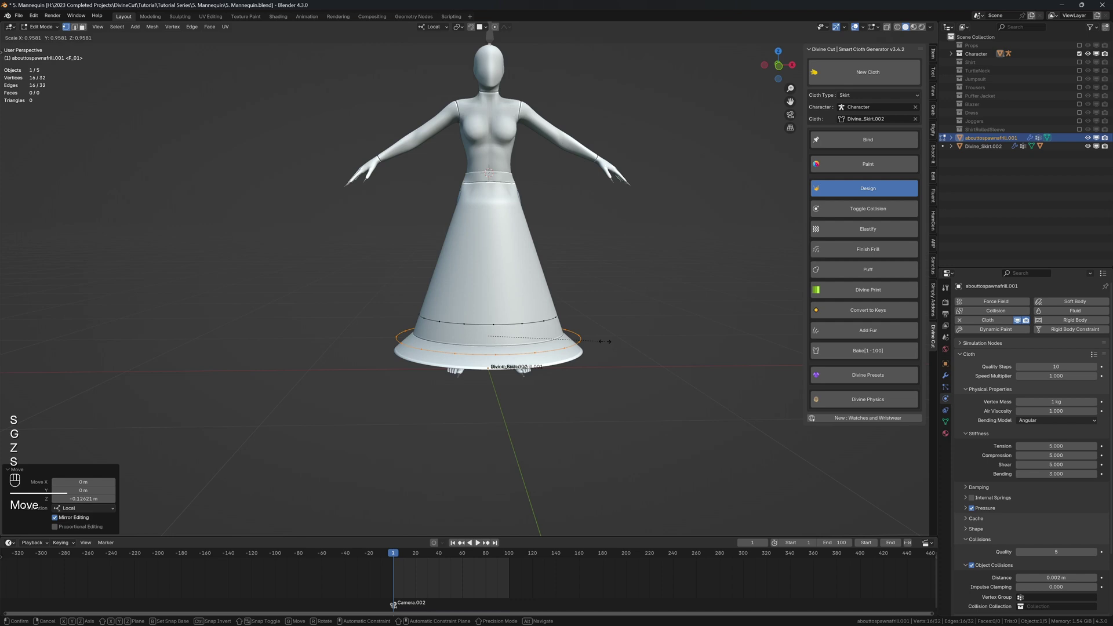
{"action": "key", "text": "s"}
{"action": "left_click", "coordinate": [603, 344]}
{"action": "left_click", "coordinate": [839, 255]}
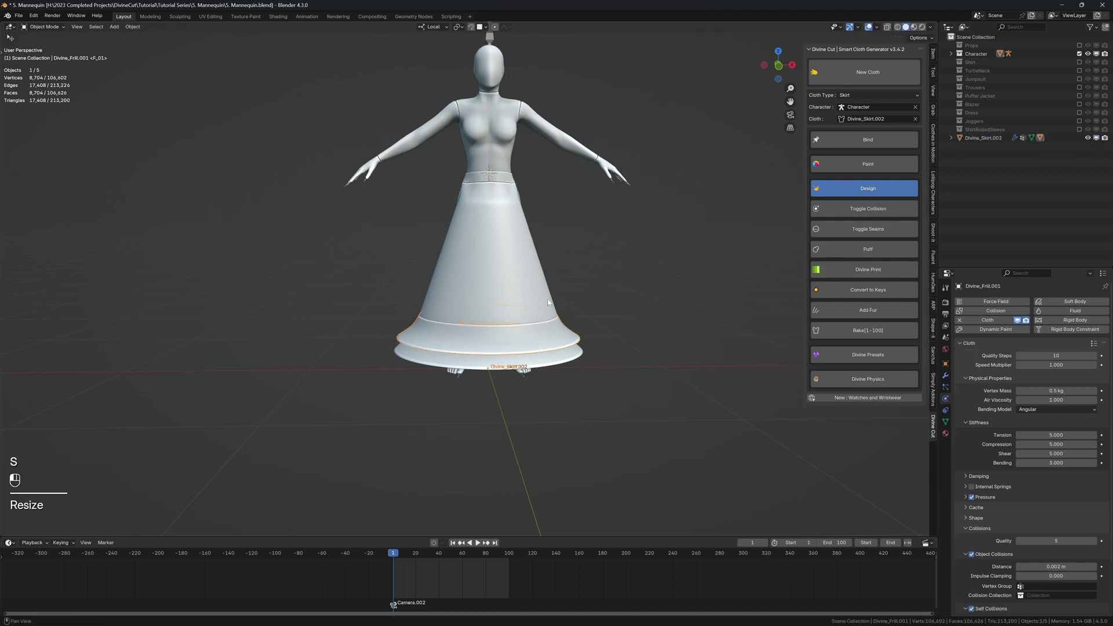
Add a third frill from an edge loop higher up the skirt, sized and lowered slightly.
{"action": "left_click", "coordinate": [538, 297]}
{"action": "key", "text": "Tab"}
{"action": "left_click", "coordinate": [524, 302], "text": "alt"}
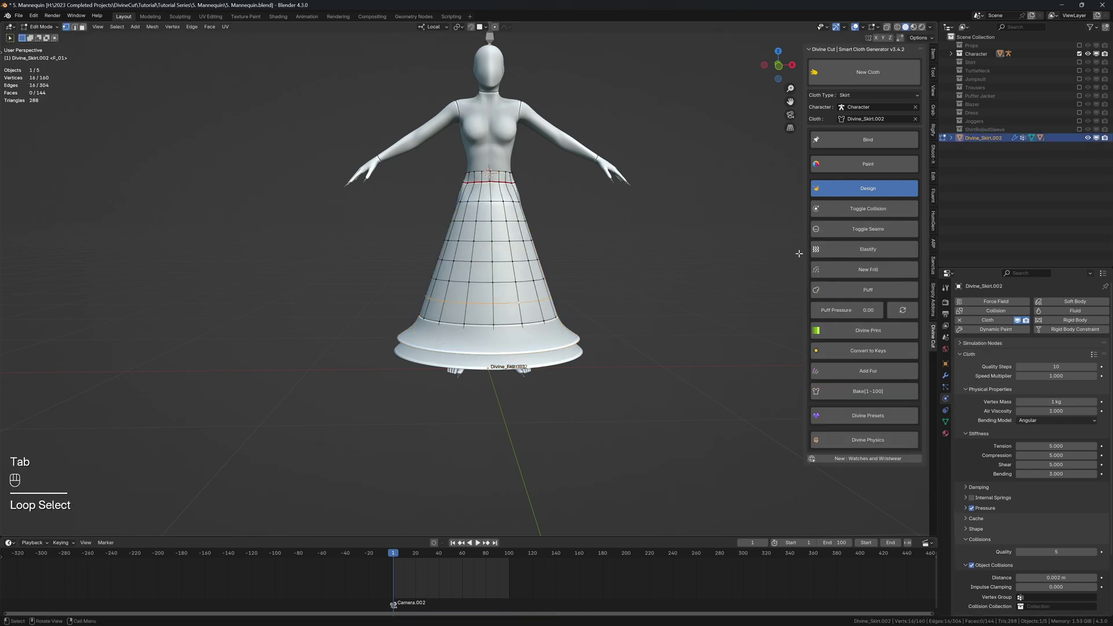
{"action": "left_click", "coordinate": [816, 273]}
{"action": "key", "text": "s"}
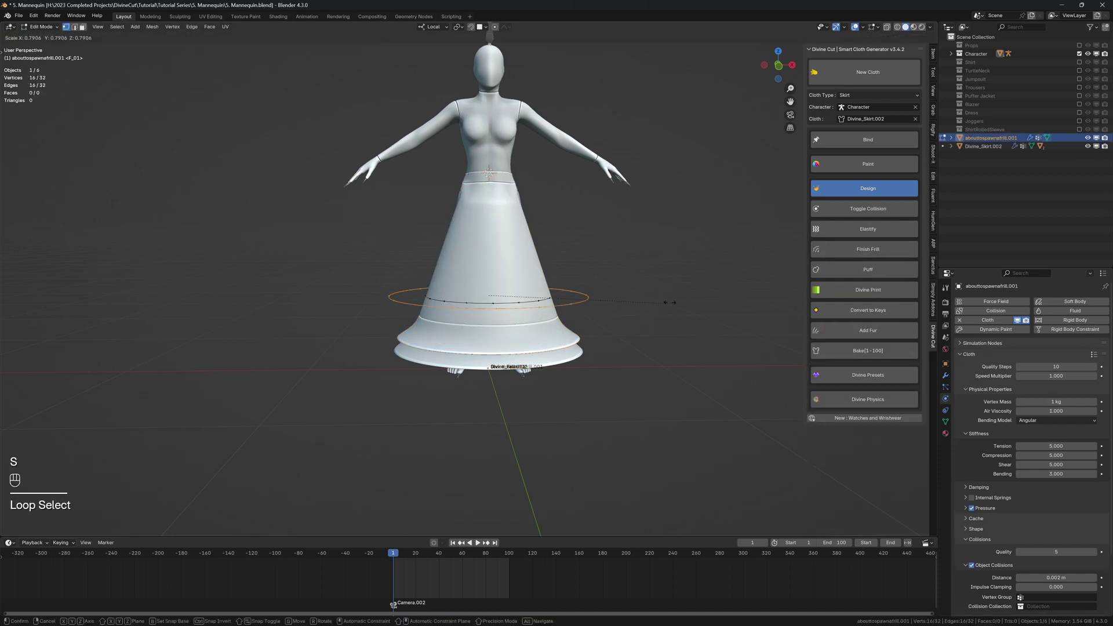
{"action": "left_click", "coordinate": [651, 300]}
{"action": "key", "text": "g"}
{"action": "key", "text": "z"}
{"action": "left_click", "coordinate": [653, 318]}
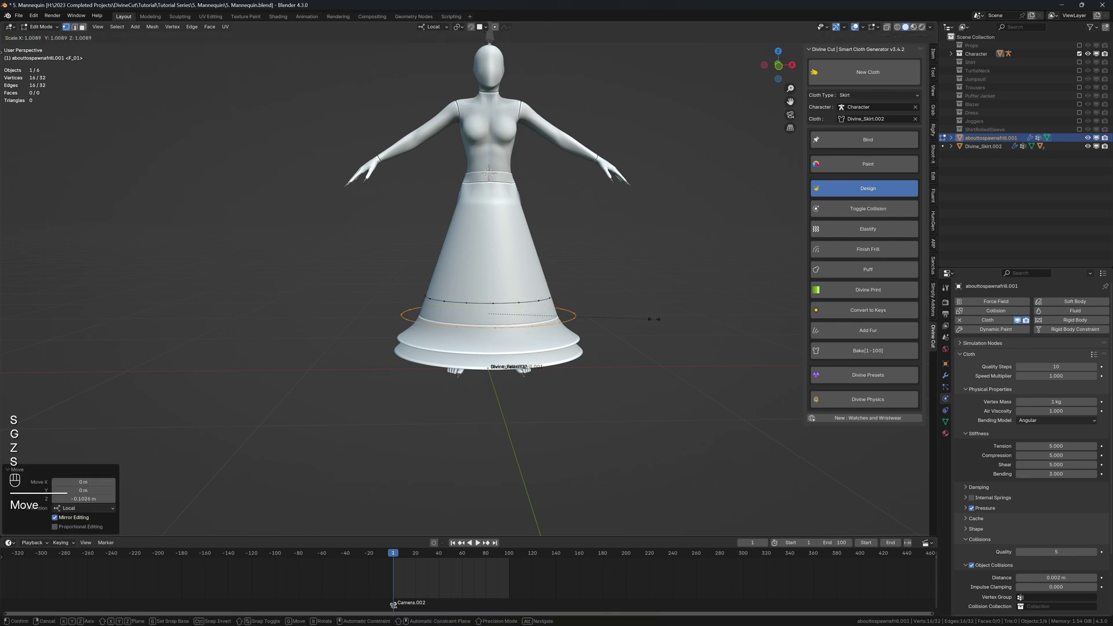
{"action": "key", "text": "g"}
{"action": "key", "text": "z"}
{"action": "left_click", "coordinate": [653, 317]}
{"action": "left_click", "coordinate": [845, 250]}
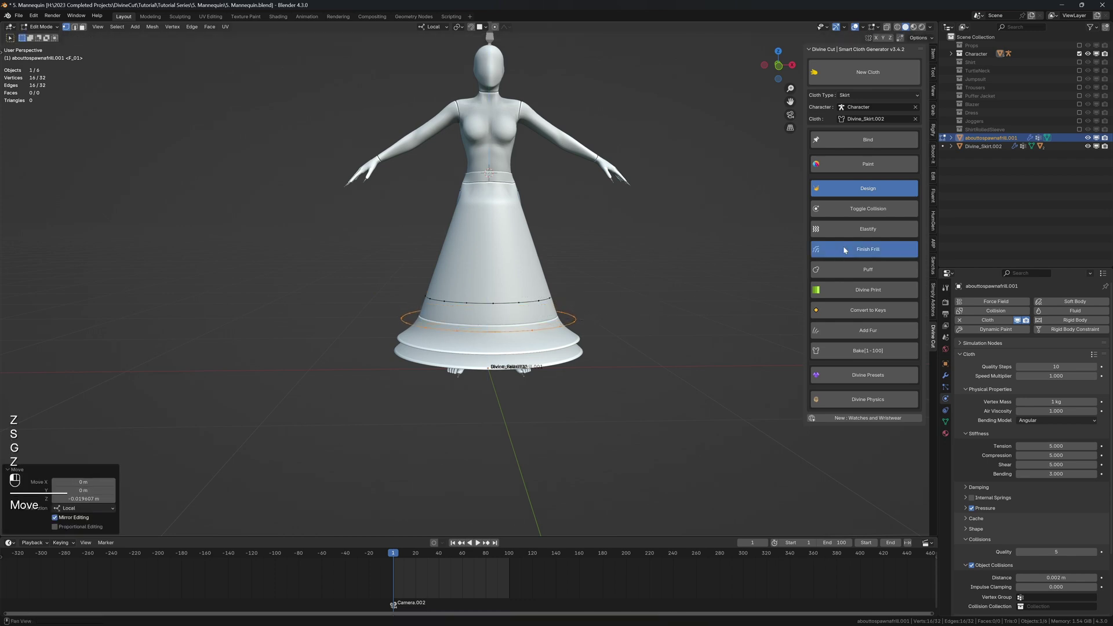
Create the top frill tier, Divine_Frill.003, from a higher edge loop, shrunk and lowered.
{"action": "key", "text": "Tab"}
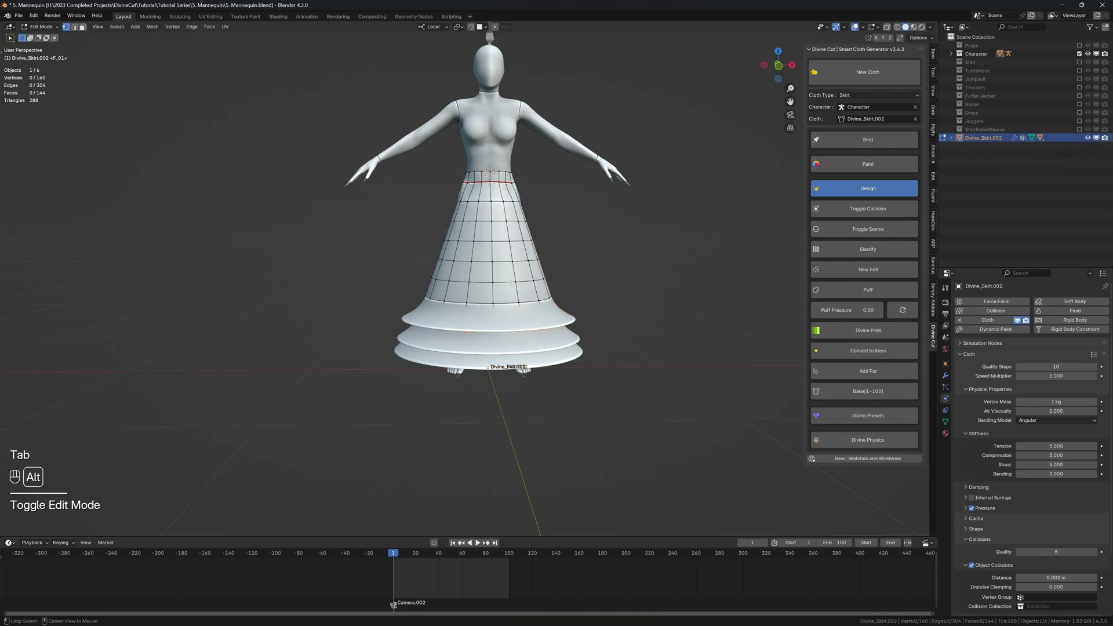
{"action": "left_click", "coordinate": [504, 284], "text": "alt"}
{"action": "left_click", "coordinate": [834, 274]}
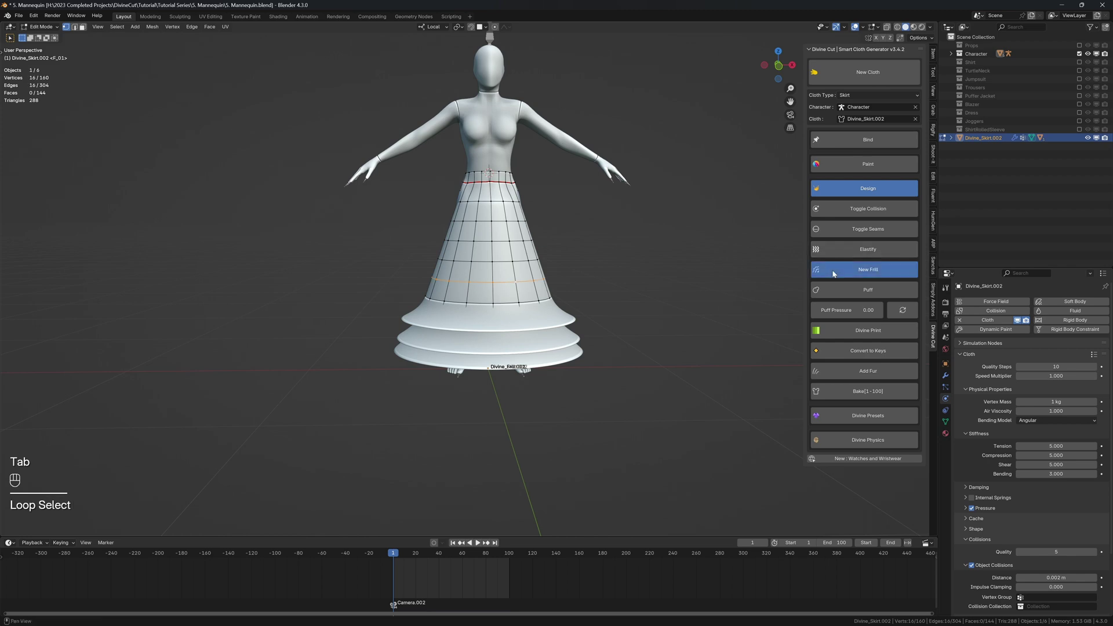
{"action": "key", "text": "s"}
{"action": "left_click", "coordinate": [679, 306]}
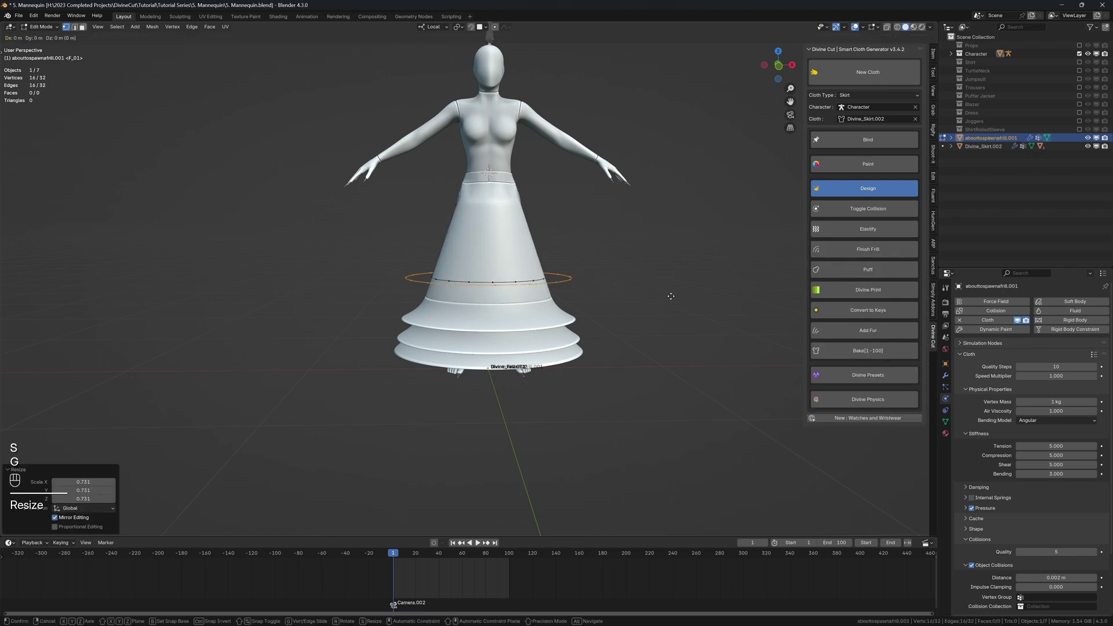
{"action": "key", "text": "g"}
{"action": "key", "text": "z"}
{"action": "left_click", "coordinate": [696, 299]}
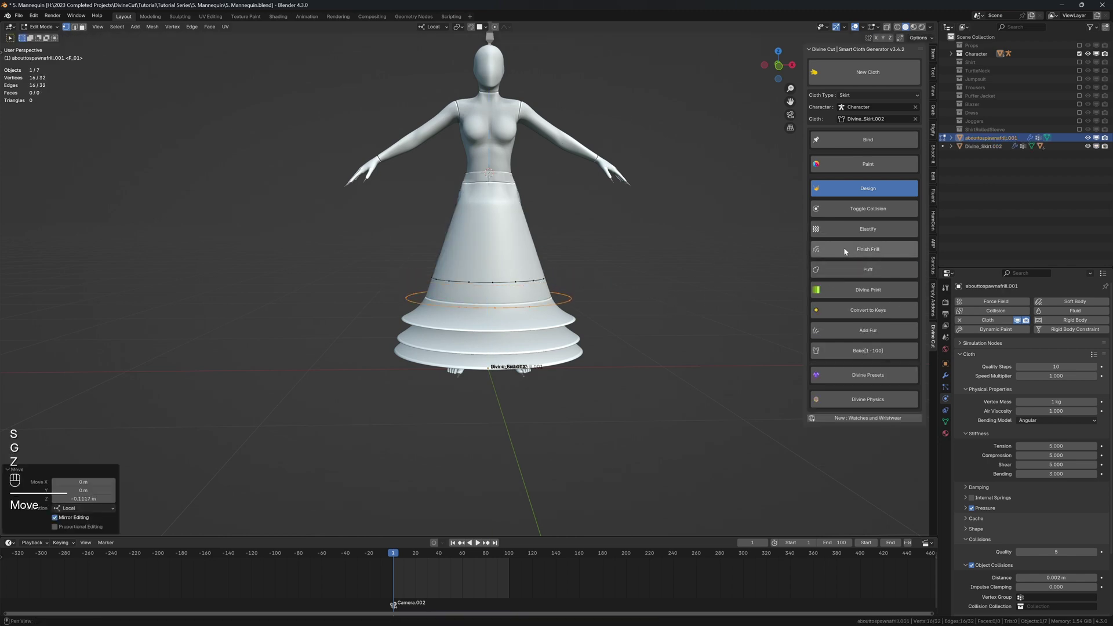
{"action": "middle_click_drag", "start_coordinate": [621, 280], "coordinate": [530, 290]}
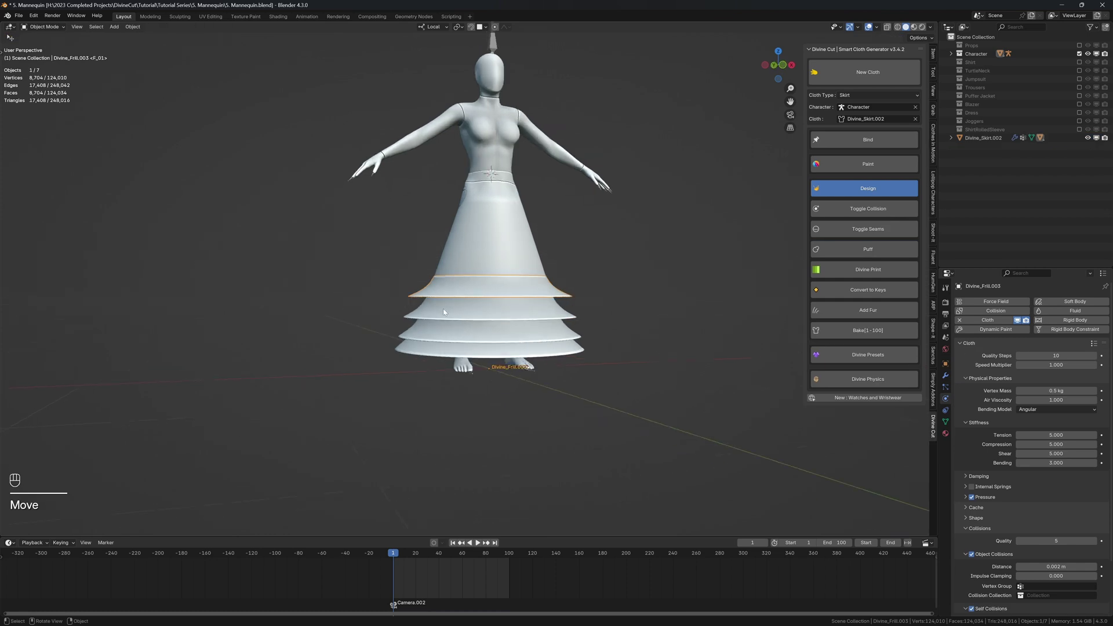
Join the four selected frill rings into one object and turn off cloth Design mode.
{"action": "left_click", "coordinate": [426, 315], "text": "shift"}
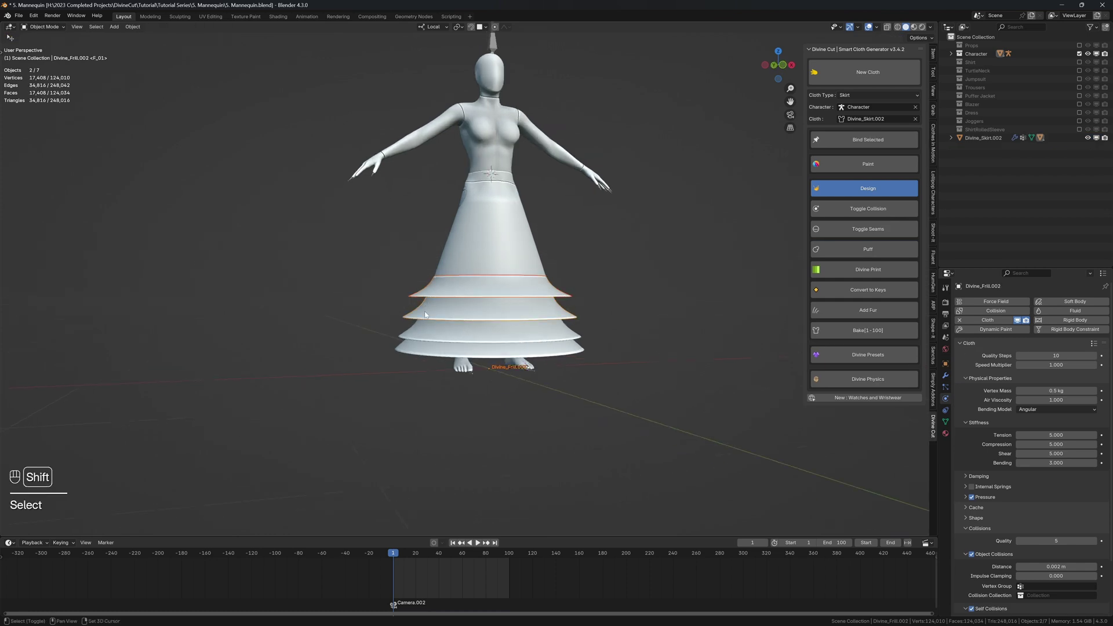
{"action": "key", "text": "ctrl+j"}
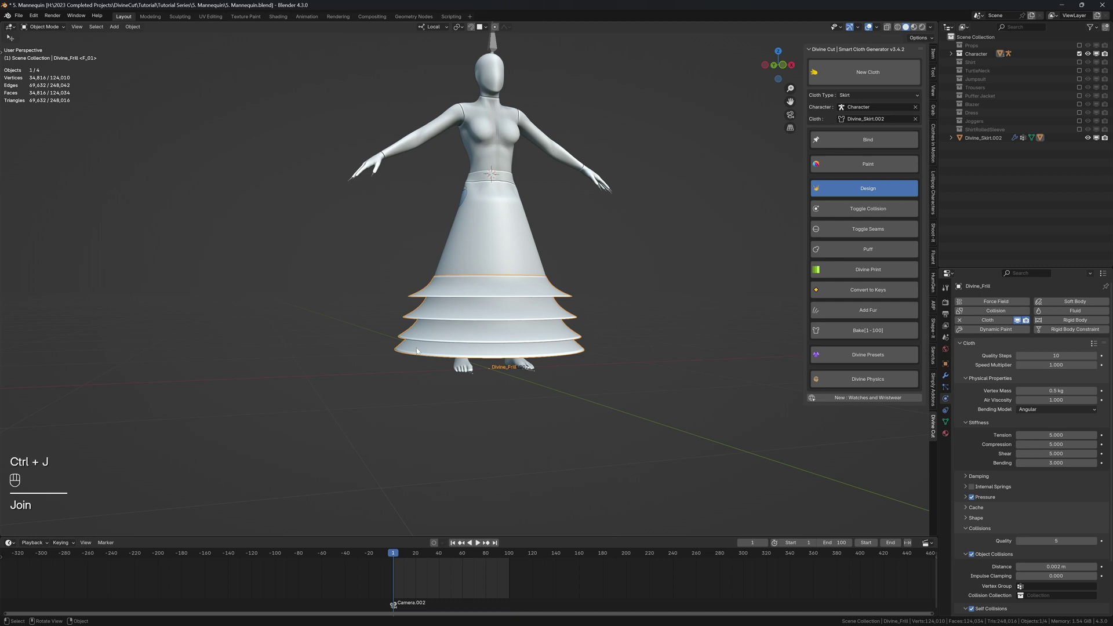
{"action": "middle_click_drag", "start_coordinate": [473, 345], "coordinate": [548, 313]}
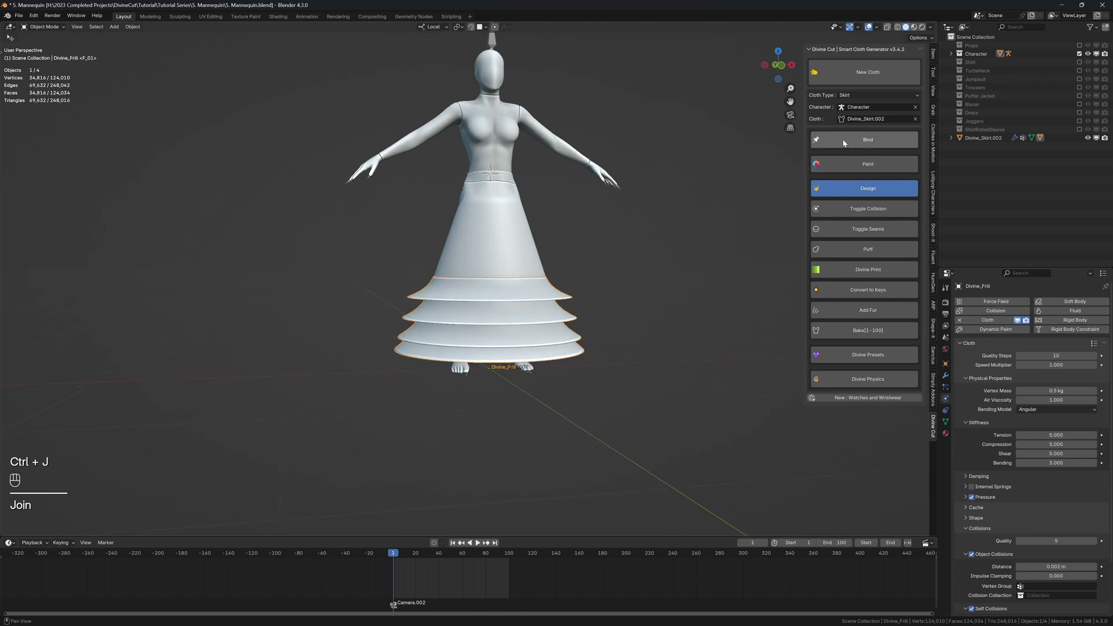
{"action": "left_click", "coordinate": [821, 190]}
Play and pause the cloth simulation to watch the joined frills start to drape.
{"action": "middle_click_drag", "start_coordinate": [725, 220], "coordinate": [667, 235]}
{"action": "key", "text": "shift+space"}
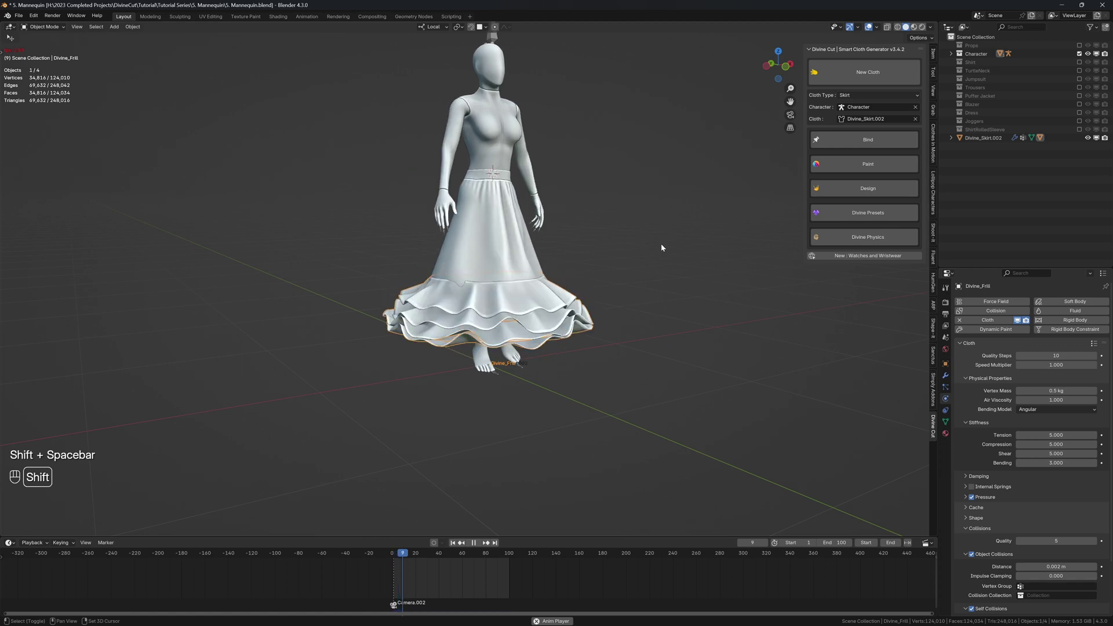
{"action": "key", "text": "shift+space"}
{"action": "middle_click_drag", "start_coordinate": [657, 247], "coordinate": [620, 256]}
{"action": "key", "text": "shift+space"}
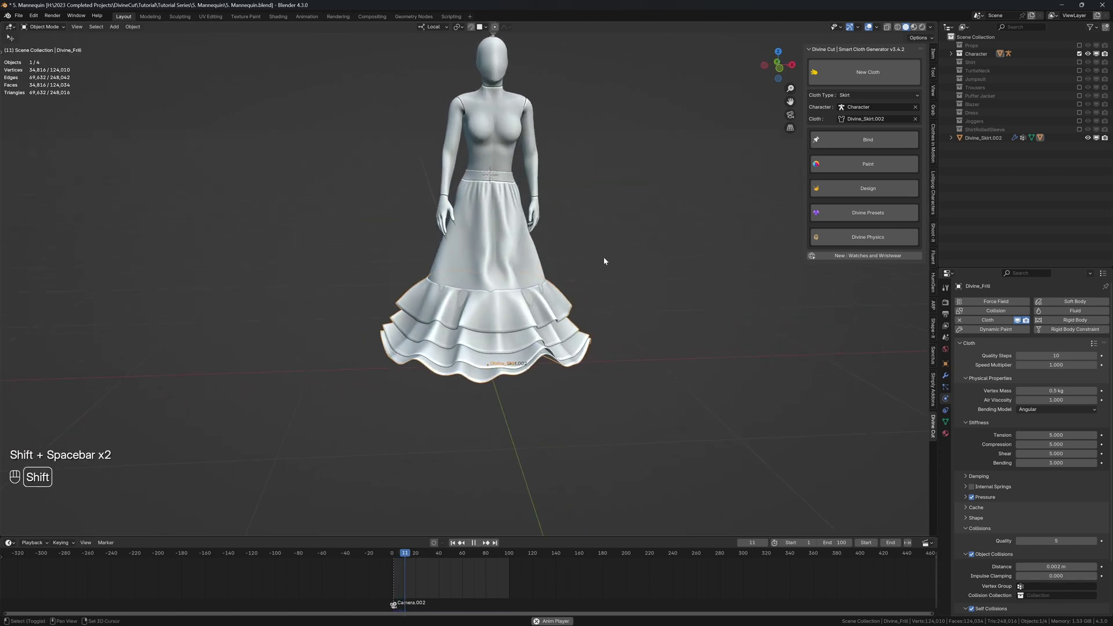
Replay the simulation from the front view with the sidebar hidden, pausing to inspect the ruffled tiers.
{"action": "key", "text": "1"}
{"action": "key", "text": "n"}
{"action": "key", "text": "shift+space"}
{"action": "scroll", "coordinate": [656, 319], "scroll_direction": "up", "scroll_amount": 3}
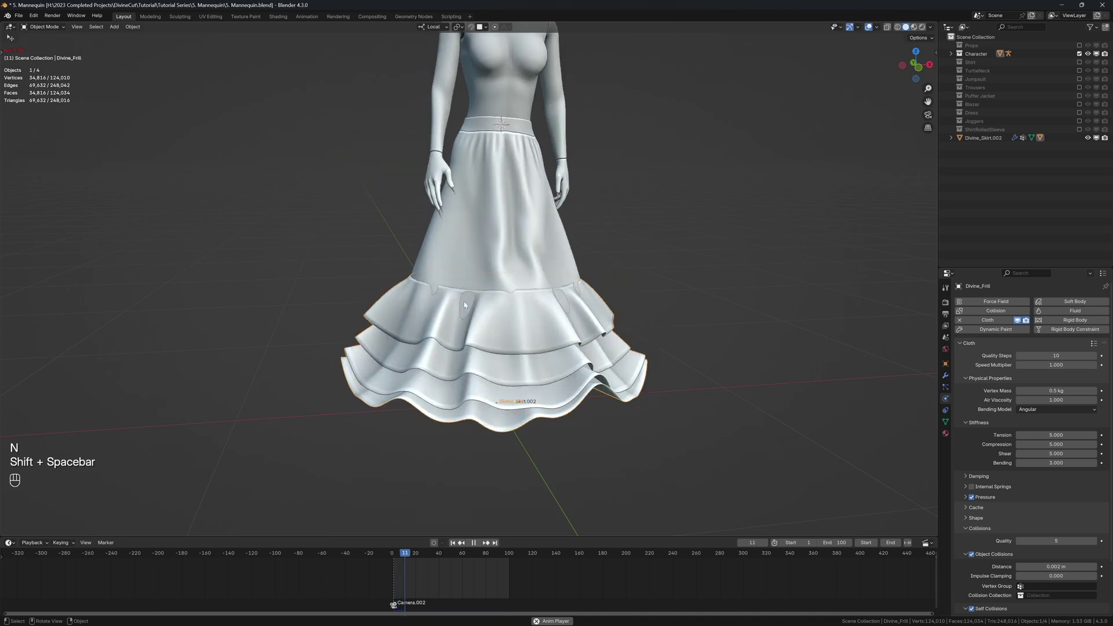
{"action": "key", "text": "shift+space"}
{"action": "key", "text": "shift+space"}
{"action": "key", "text": "shift+space"}
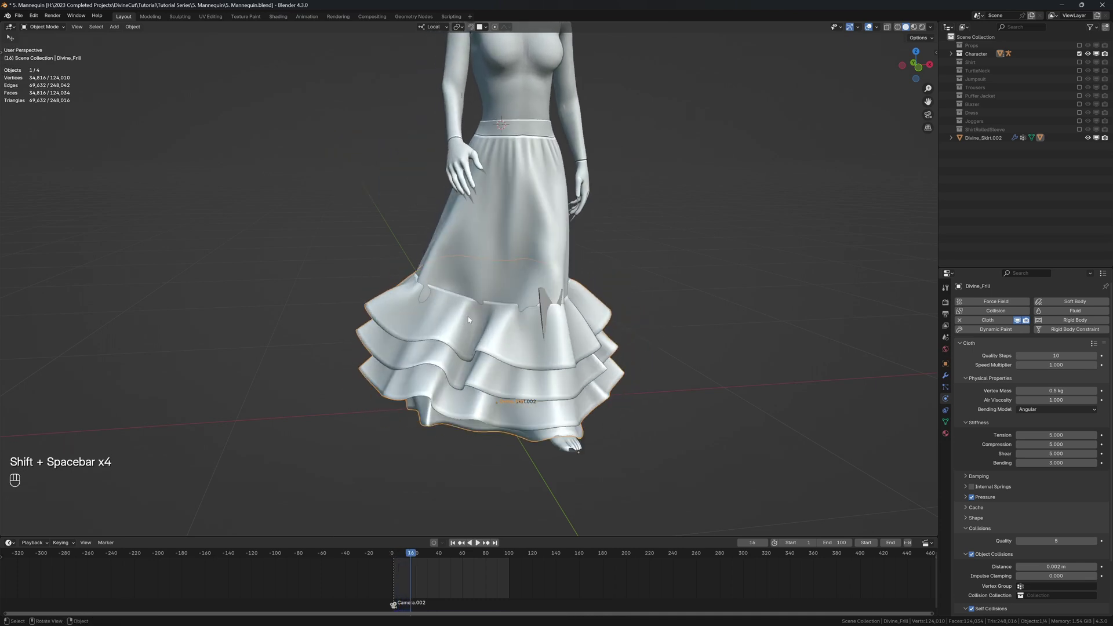
{"action": "middle_click_drag", "start_coordinate": [469, 319], "coordinate": [441, 296]}
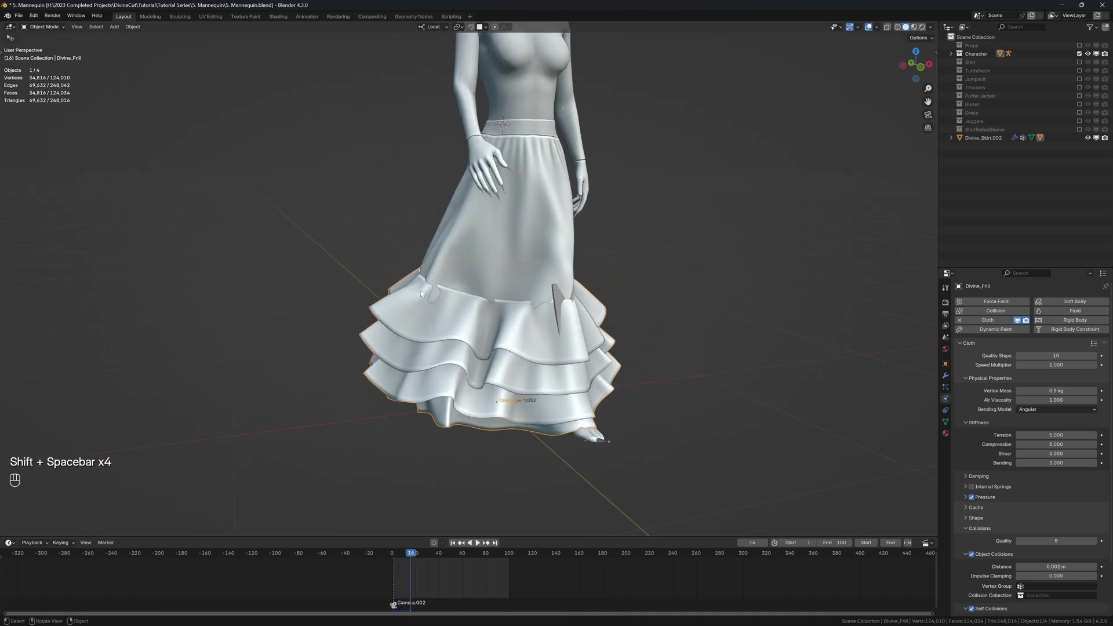
Rewind to the first frame and enable Design and collision on the main skirt, Divine_Skirt.002.
{"action": "key", "text": "shift+Left"}
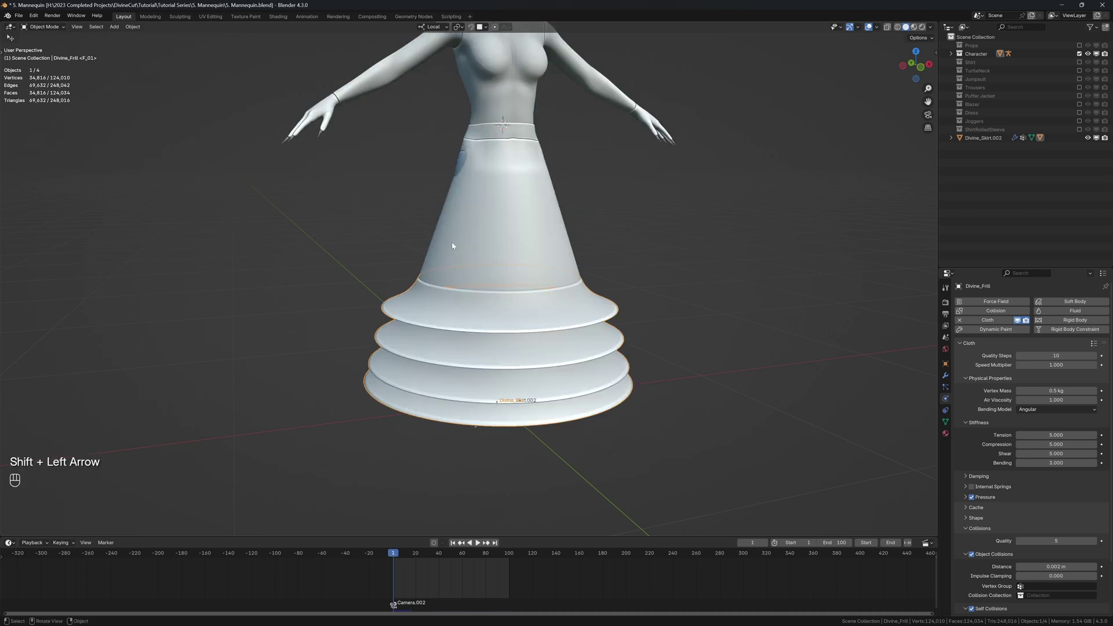
{"action": "left_click", "coordinate": [457, 247]}
{"action": "key", "text": "n"}
{"action": "left_click", "coordinate": [842, 184]}
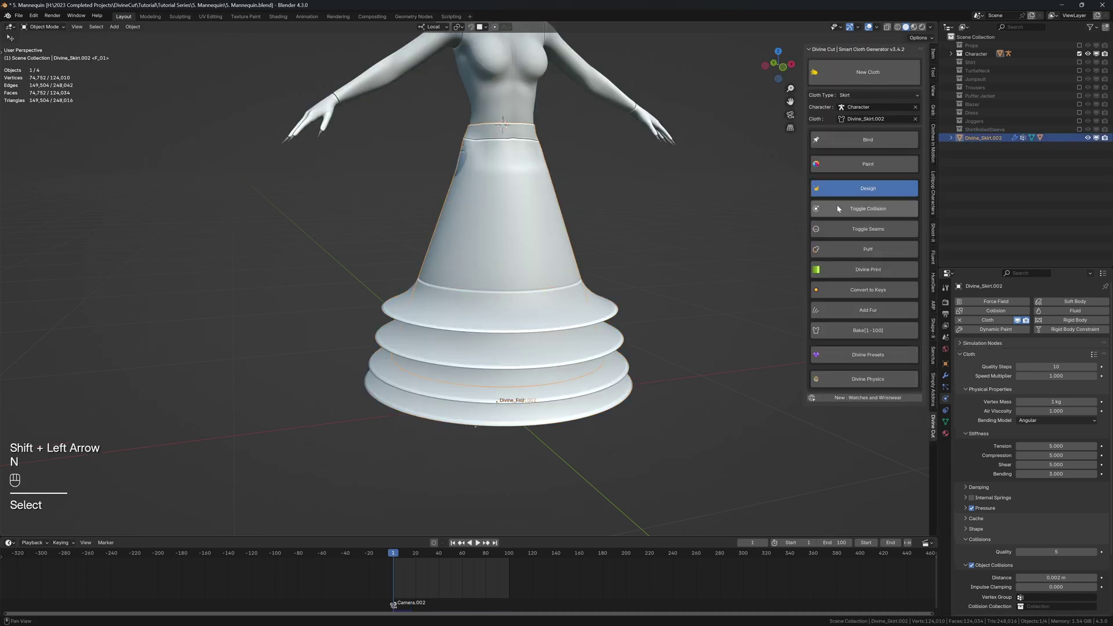
{"action": "left_click", "coordinate": [840, 209]}
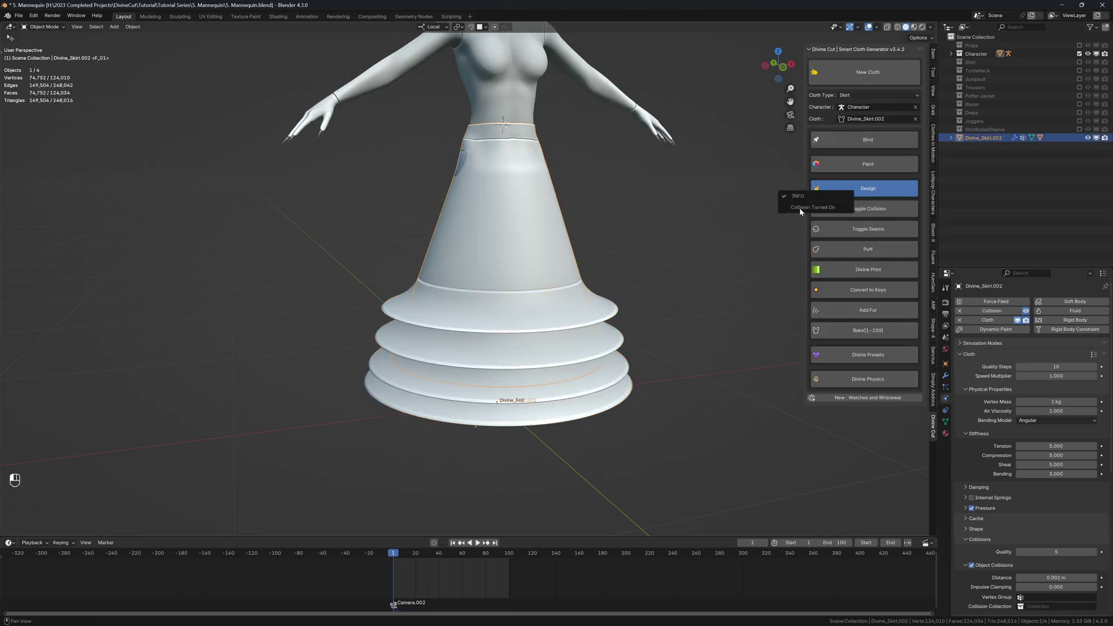
Hide the viewport overlays and replay the cloth simulation to check the frills layer over the skirt.
{"action": "key", "text": "shift+alt+z"}
{"action": "key", "text": "shift+space"}
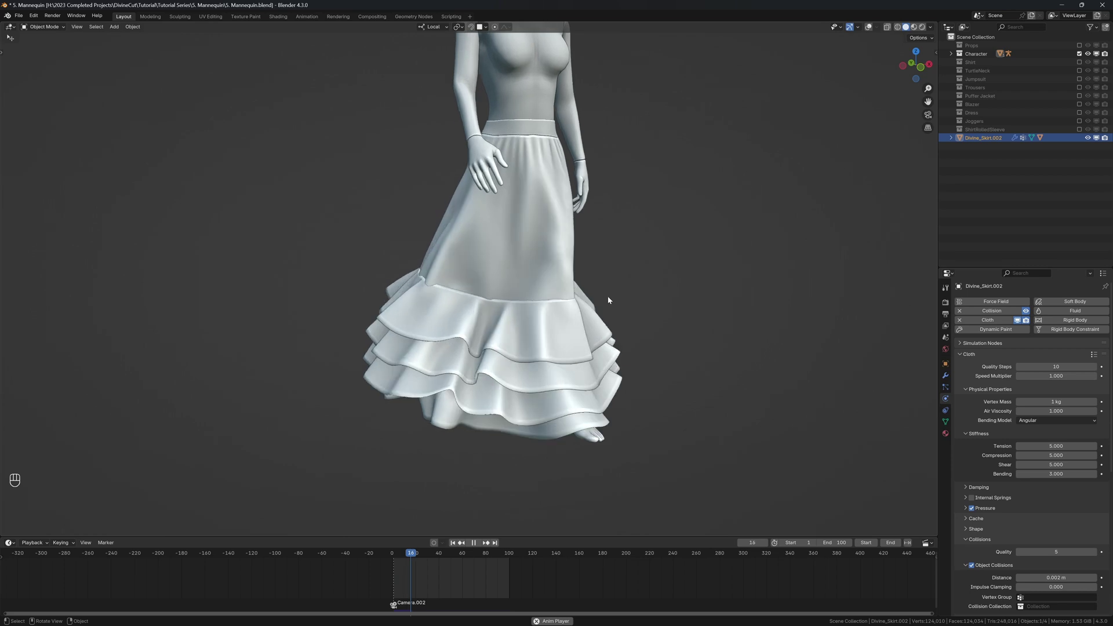
{"action": "key", "text": "shift+space"}
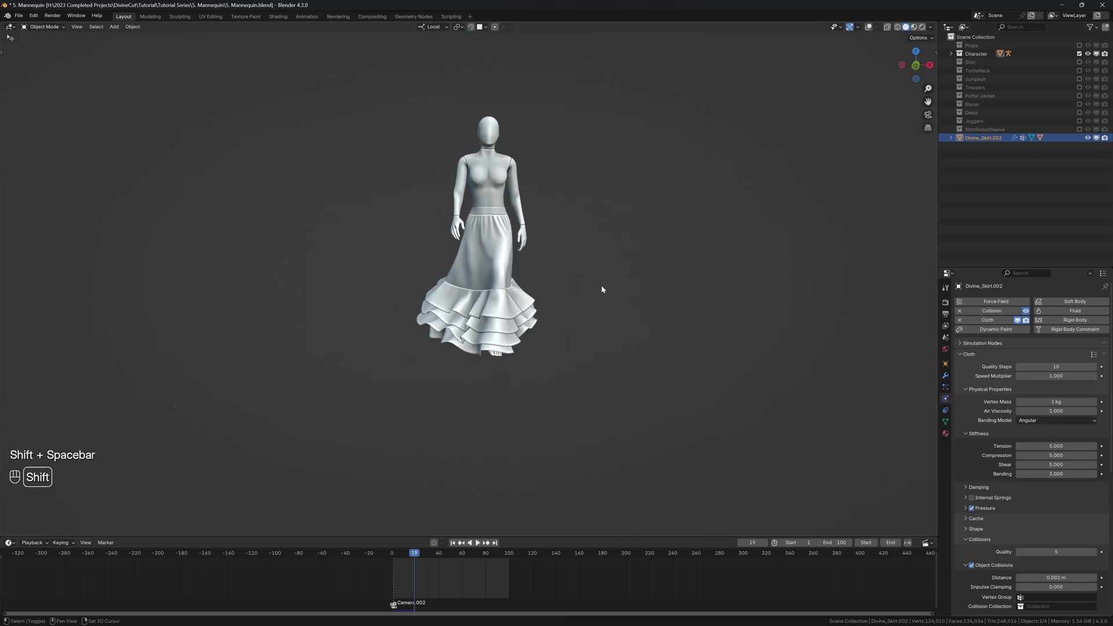